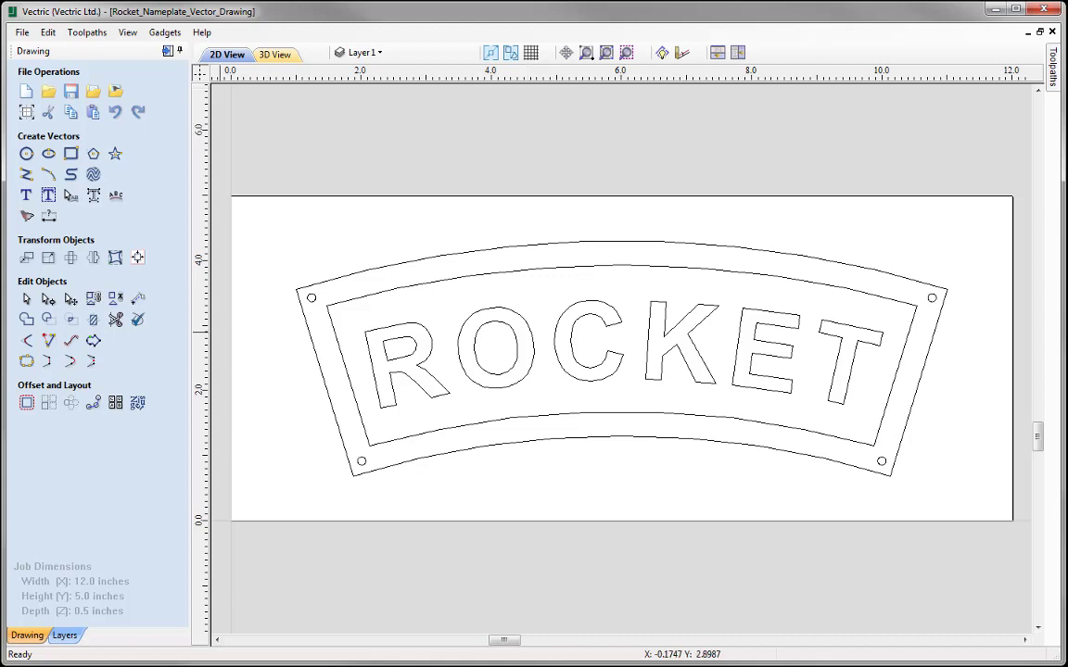
# Close the open nameplate drawing and create a new file
pyautogui.click(22, 31)
pyautogui.click(33, 82)
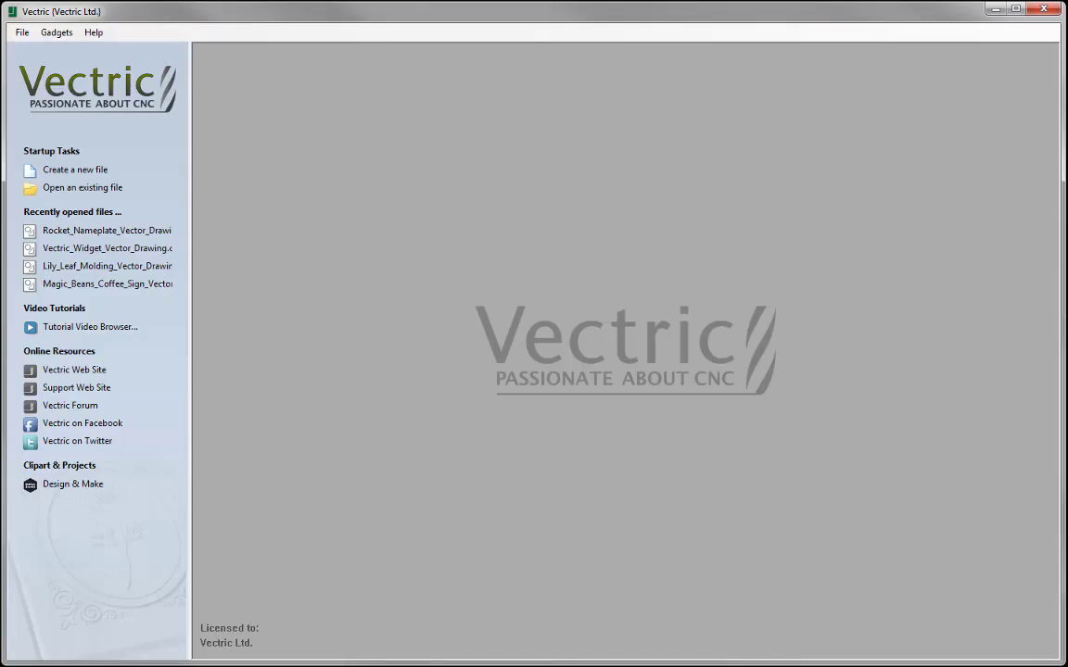
pyautogui.click(74, 169)
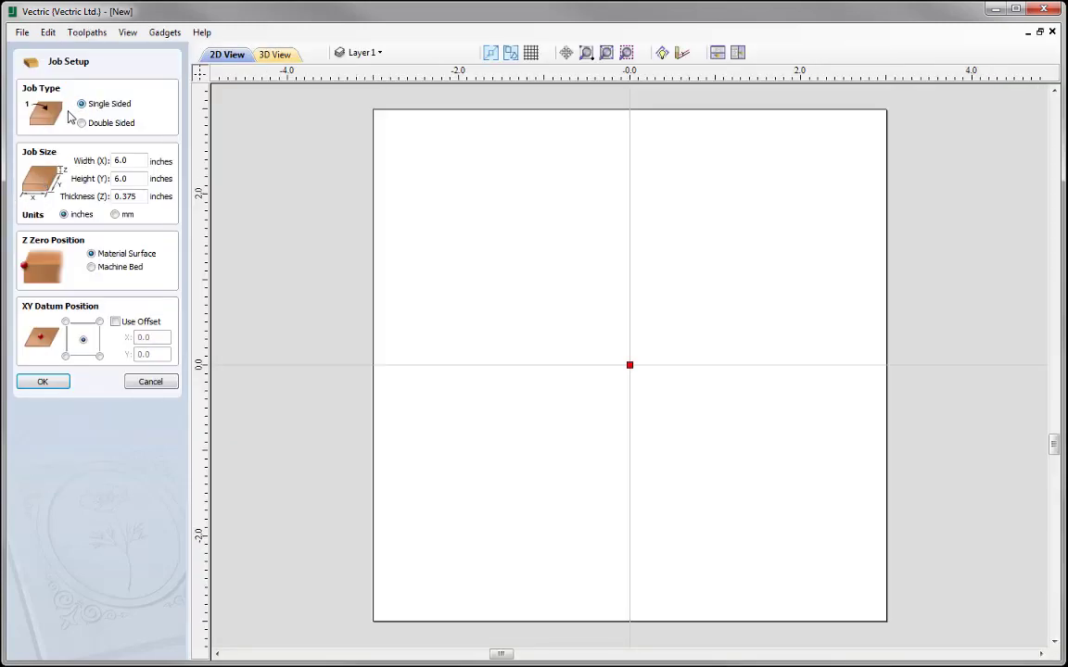
# Set up the job as 12 inches wide, 5 inches high and 0.5 inches thick, with the XY datum at the lower-left corner
pyautogui.doubleClick(118, 159)
pyautogui.write('12')
pyautogui.press('Return')
pyautogui.moveTo(125, 178); pyautogui.dragTo(67, 167)
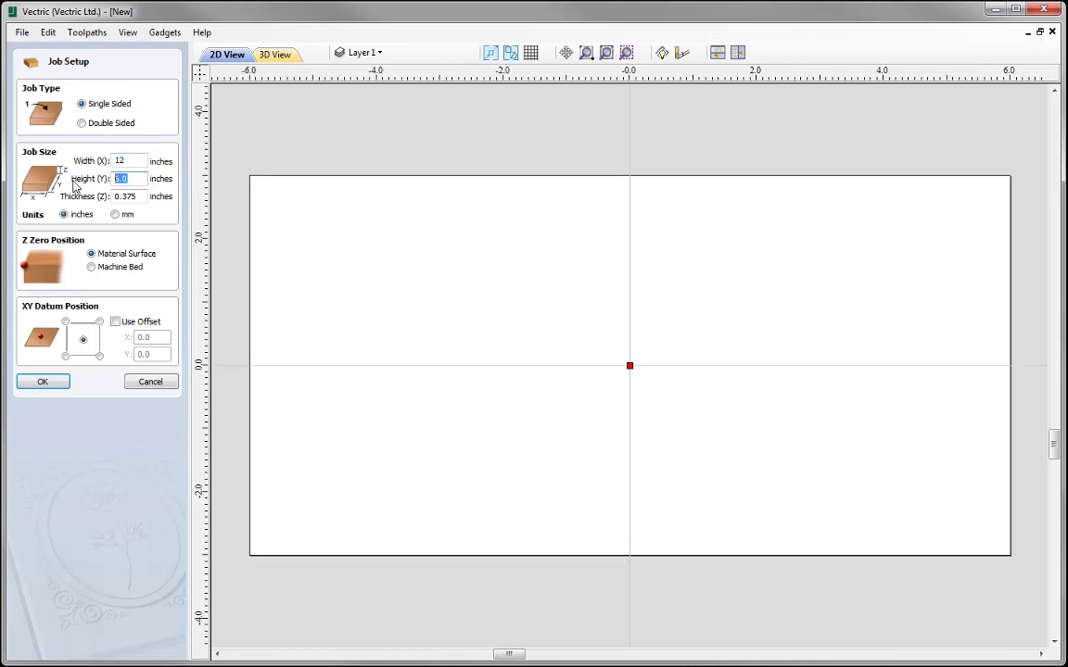
pyautogui.write('5')
pyautogui.press('Return')
pyautogui.moveTo(139, 196); pyautogui.dragTo(40, 185)
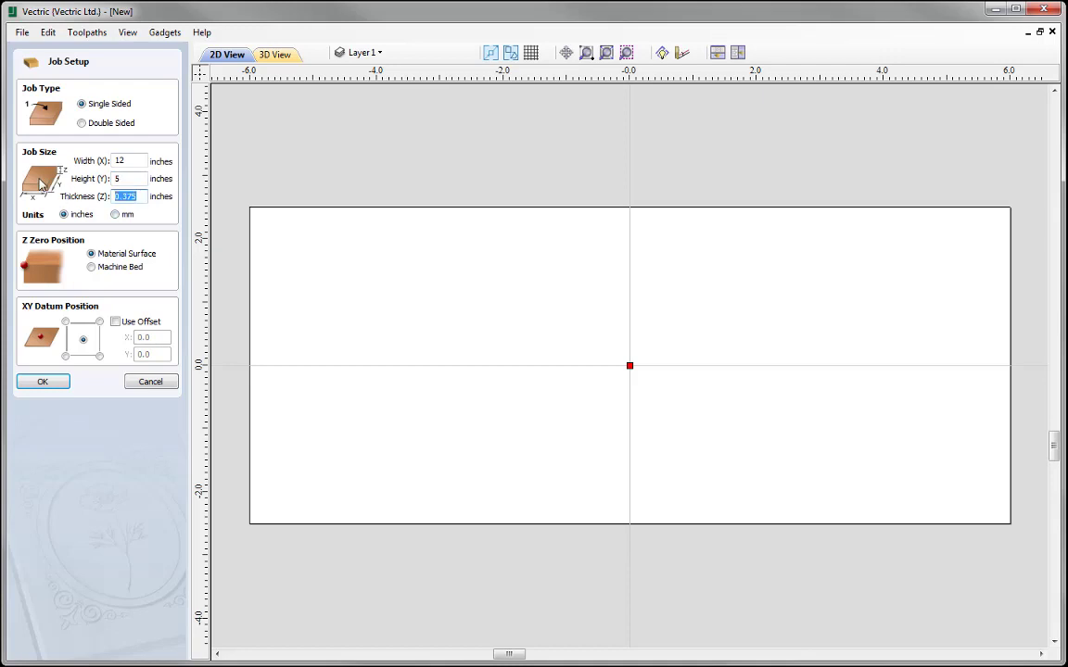
pyautogui.write('0.5')
pyautogui.click(65, 356)
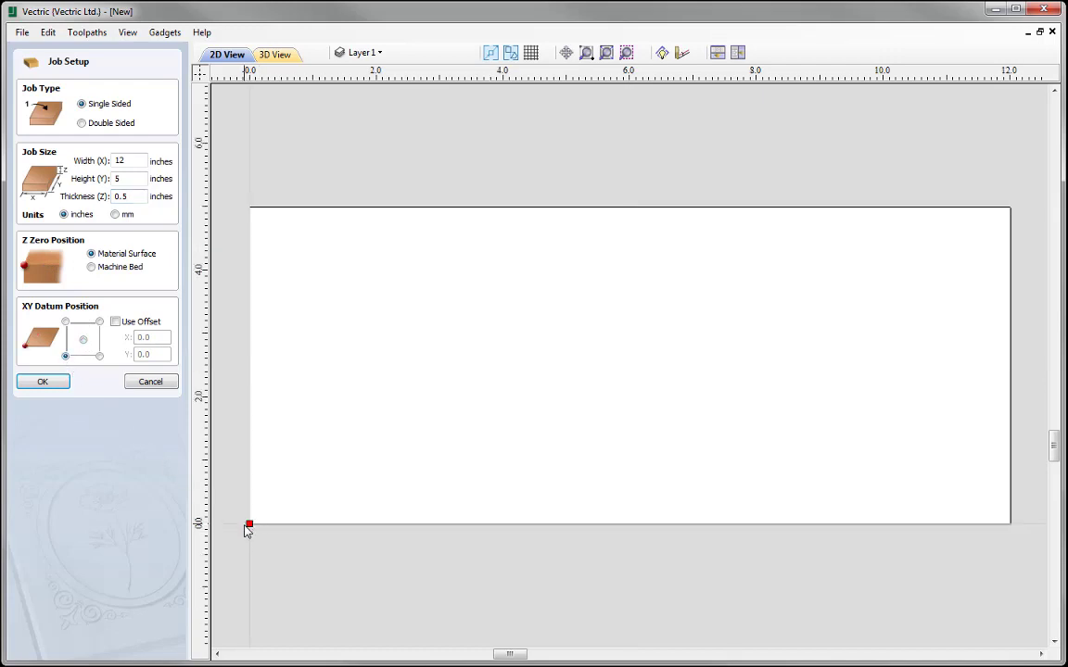
pyautogui.click(43, 382)
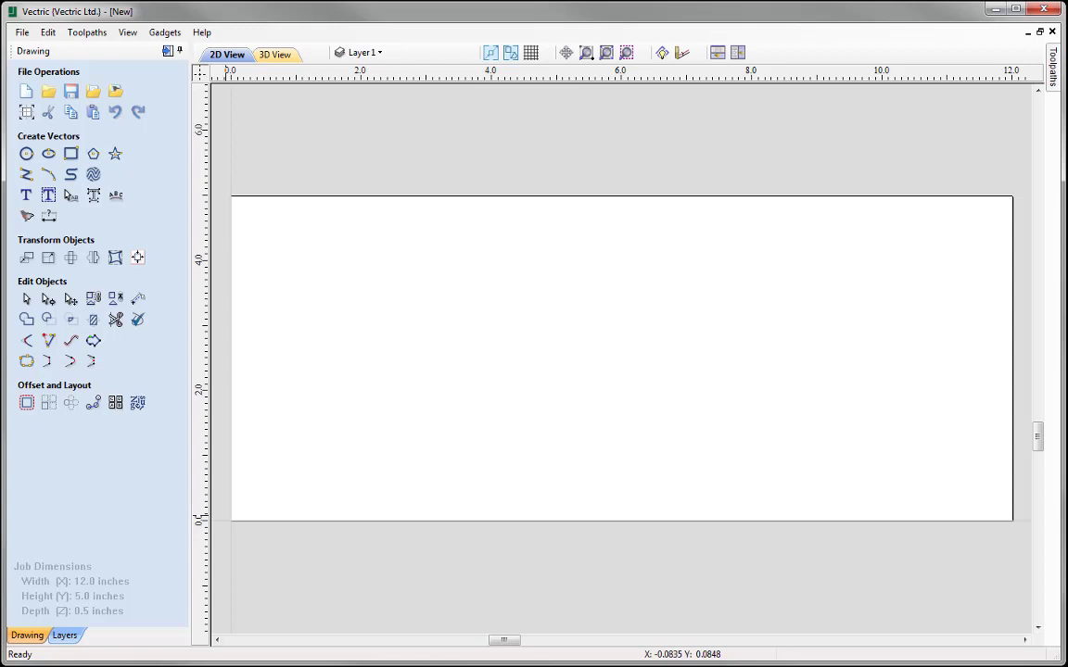
# Examine the snapping options, including the snapping radius, geometry snapping and smart snapping settings
pyautogui.click(48, 32)
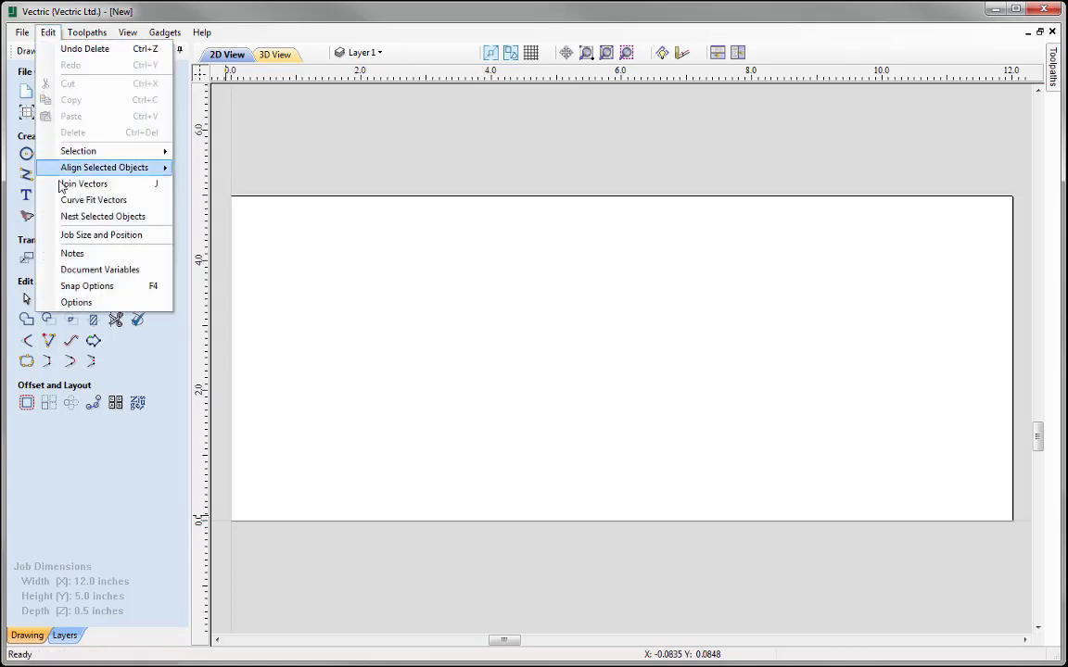
pyautogui.click(161, 290)
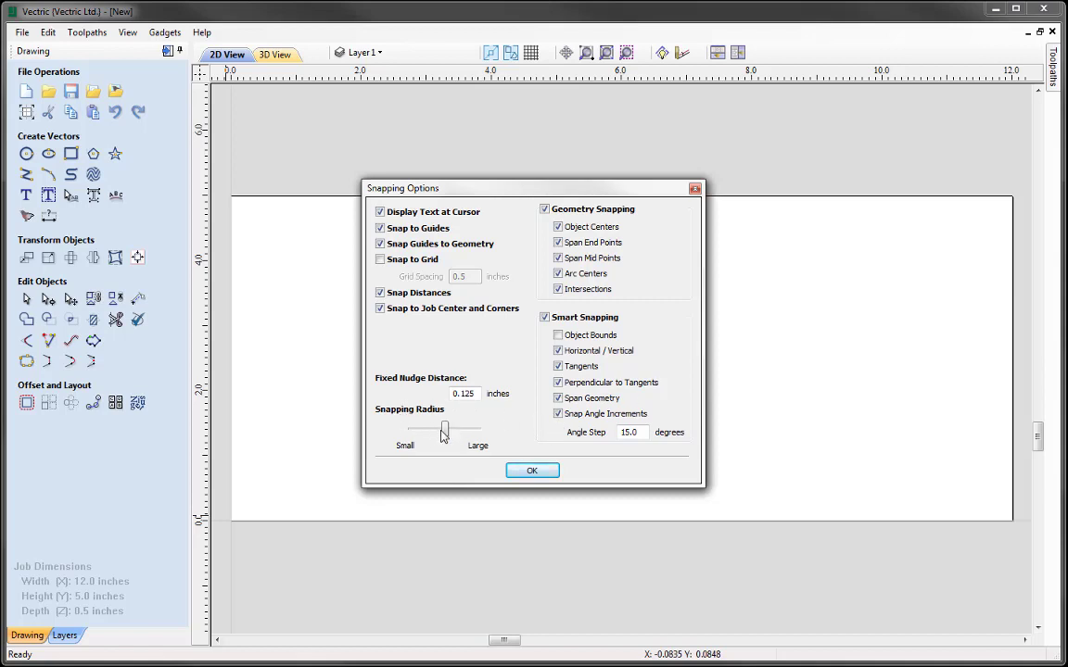
pyautogui.moveTo(443, 434); pyautogui.dragTo(445, 436)
pyautogui.click(531, 472)
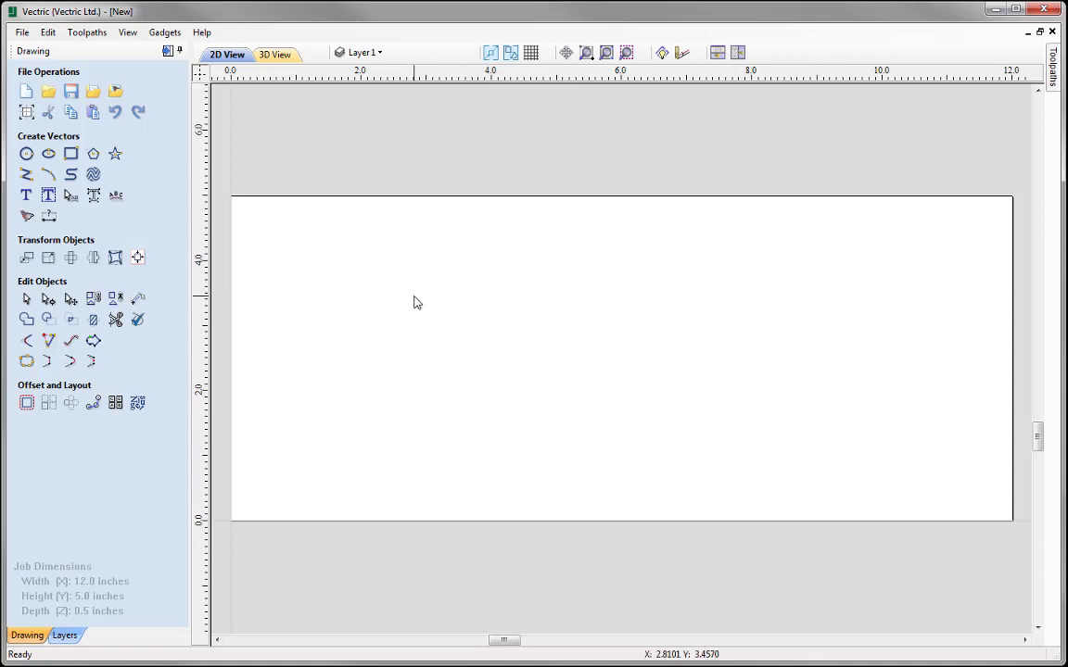
# Draw a trial three-point arc about 7 inches wide and 1.95 inches high across the job, and discard it
pyautogui.click(50, 177)
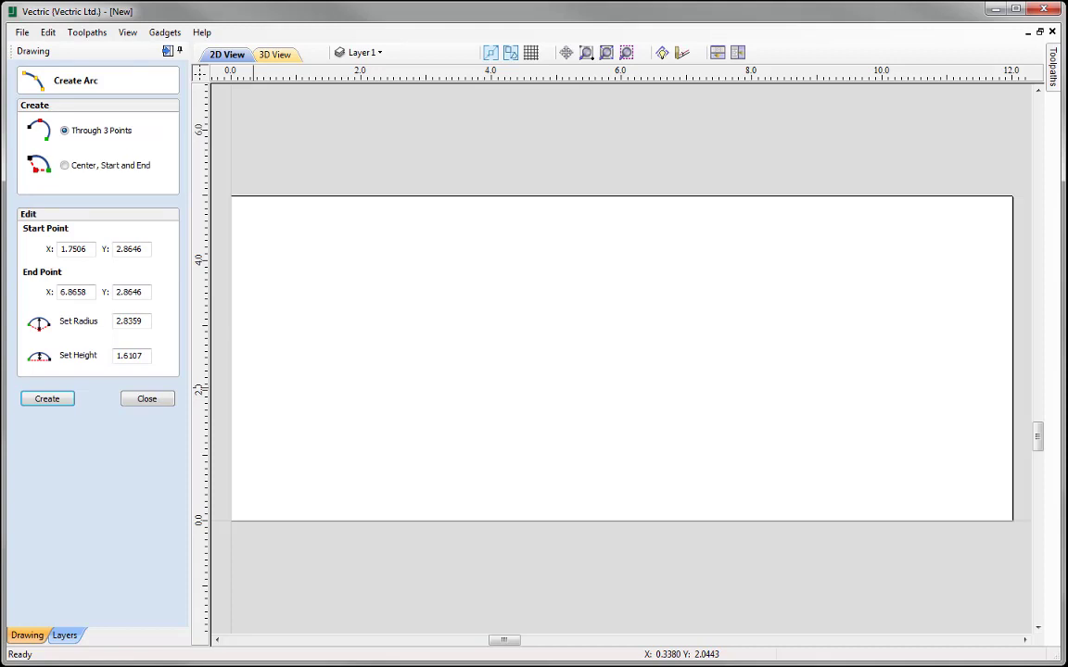
pyautogui.click(343, 357)
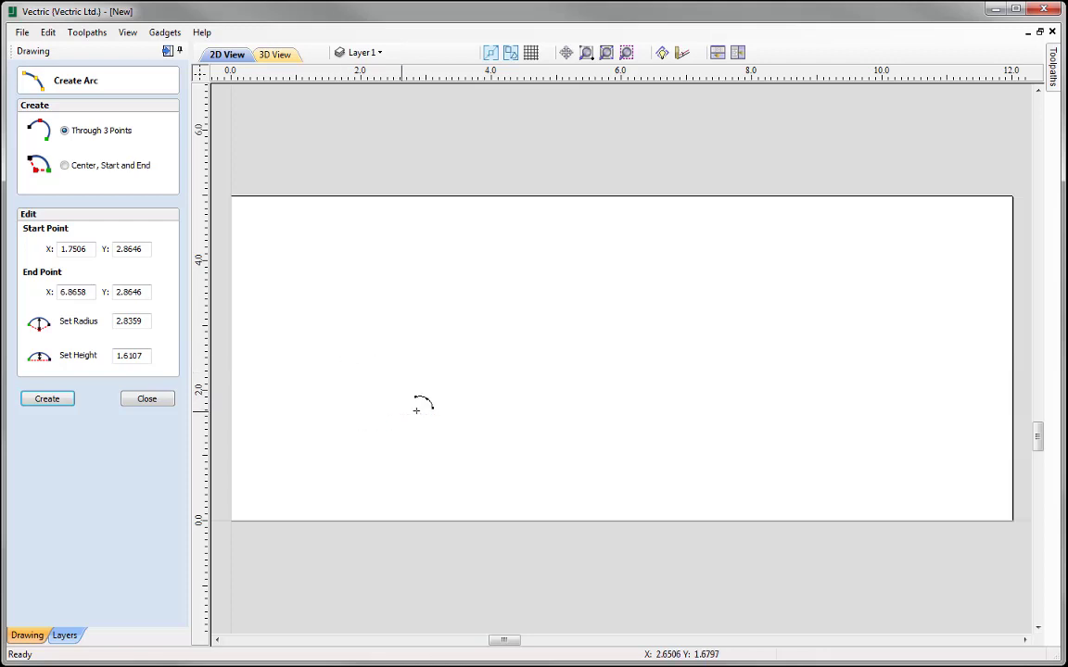
pyautogui.click(796, 358)
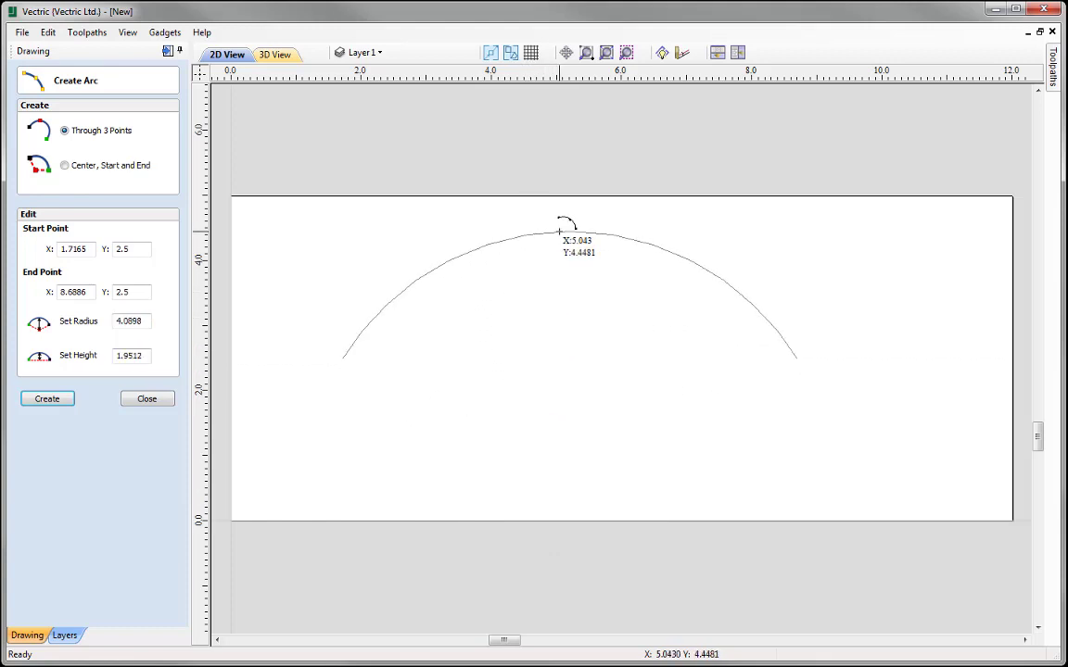
pyautogui.click(559, 231)
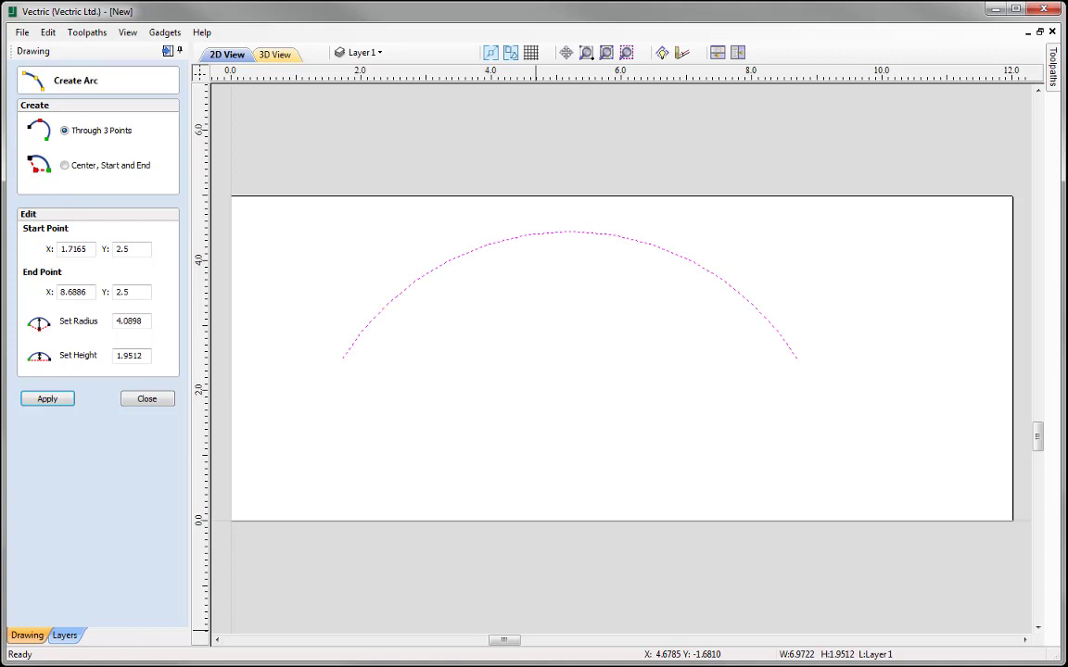
pyautogui.press('Escape')
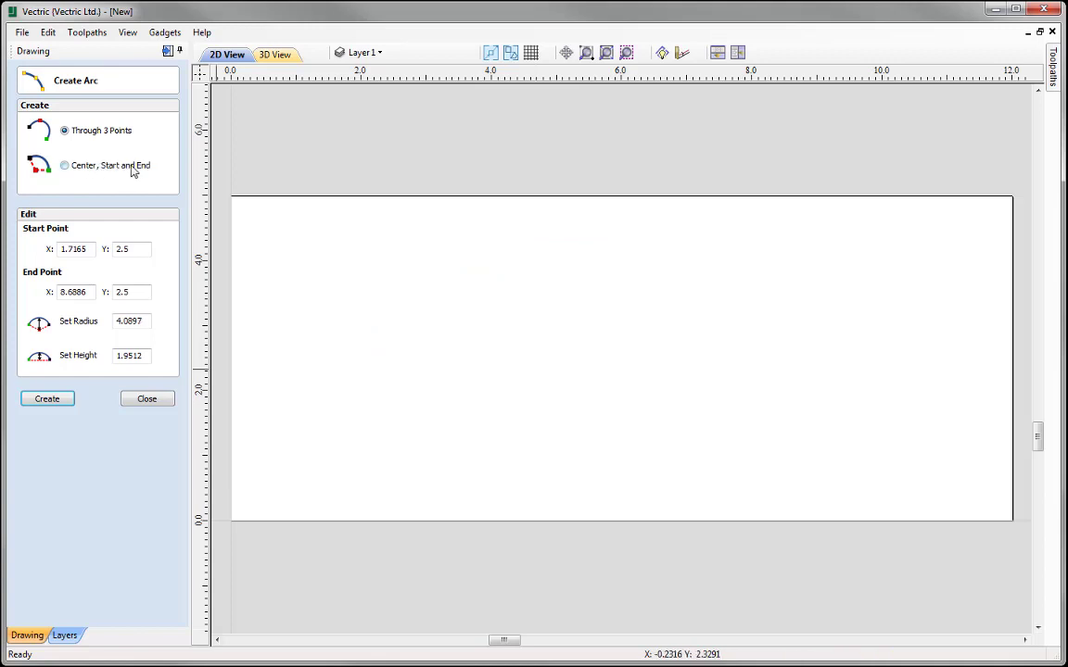
# Draw a trial center, start and end arc of about 1.71 inches radius around the job center, and discard it
pyautogui.click(66, 172)
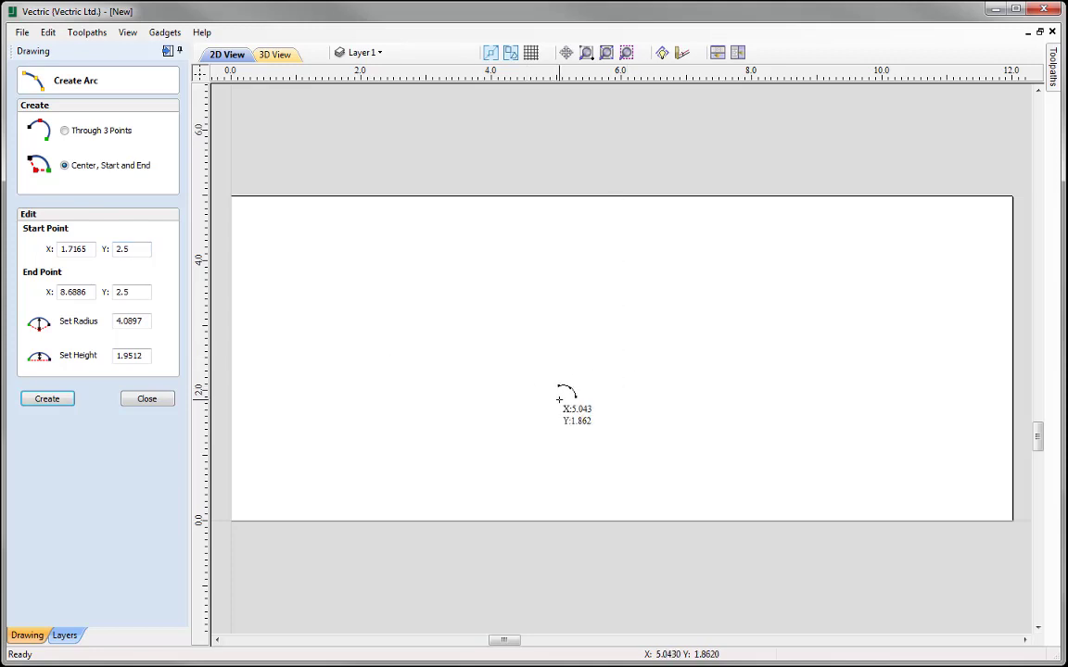
pyautogui.click(621, 358)
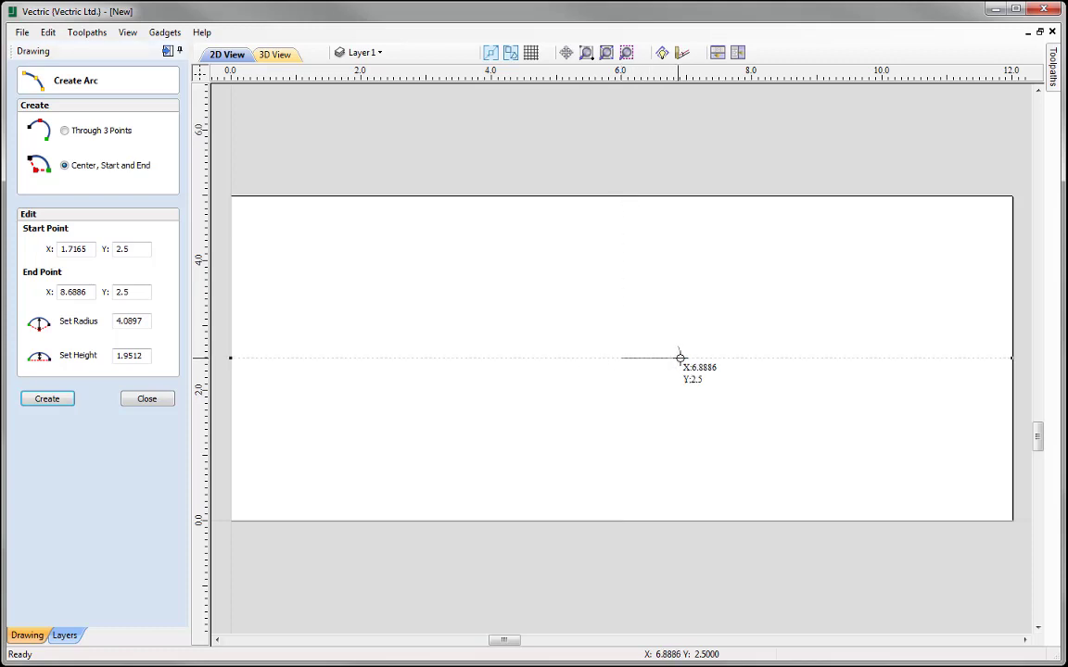
pyautogui.click(575, 330)
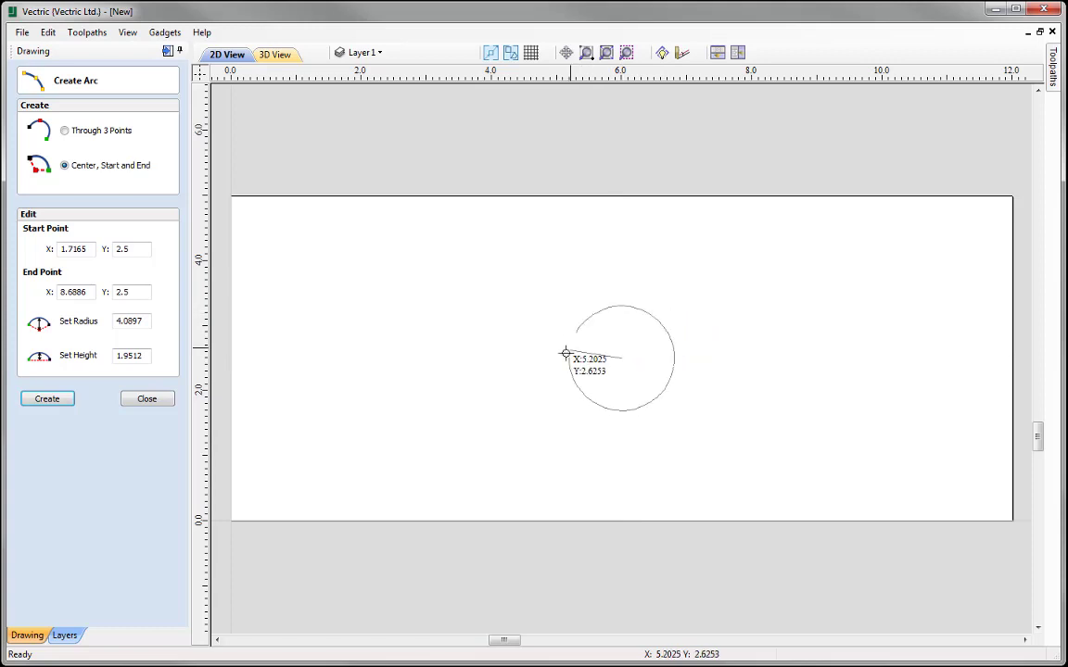
pyautogui.click(658, 274)
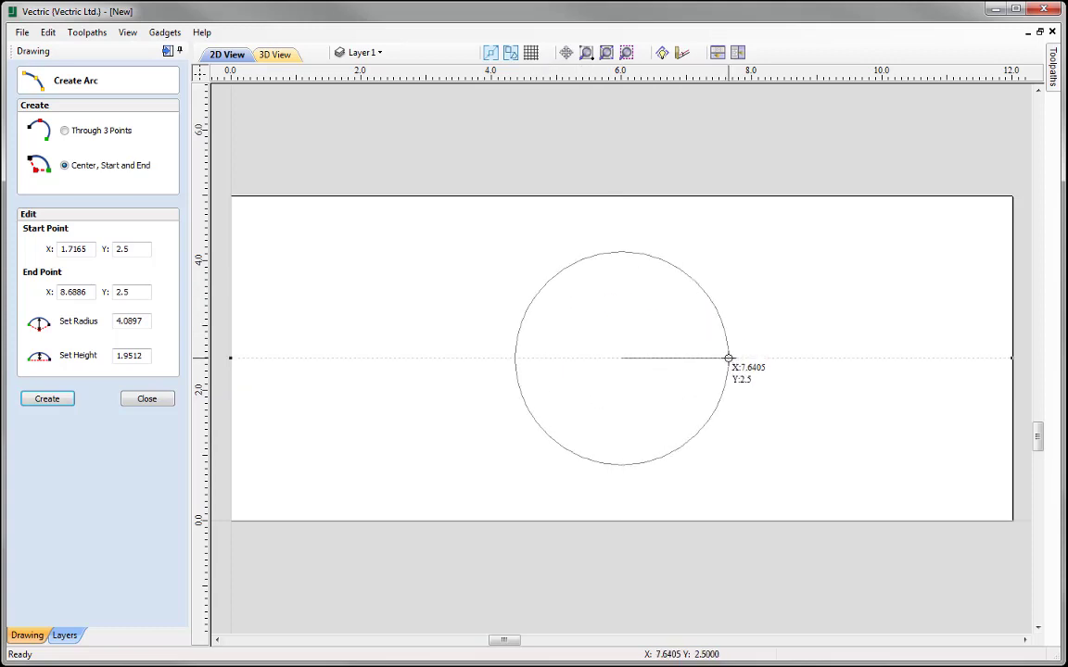
pyautogui.press('Escape')
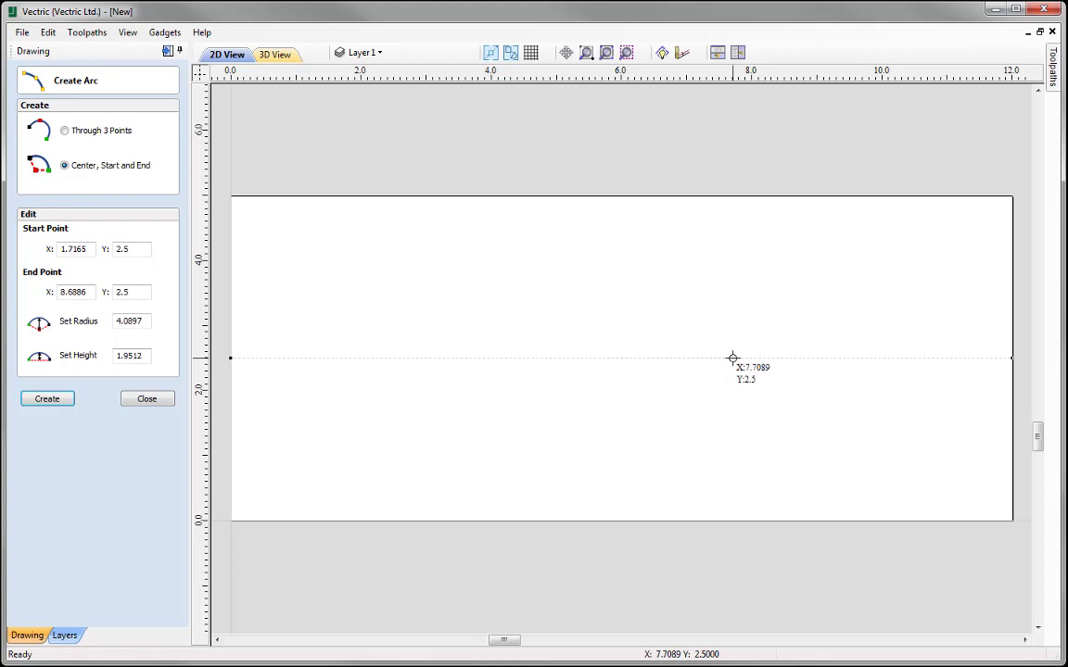
pyautogui.click(733, 358)
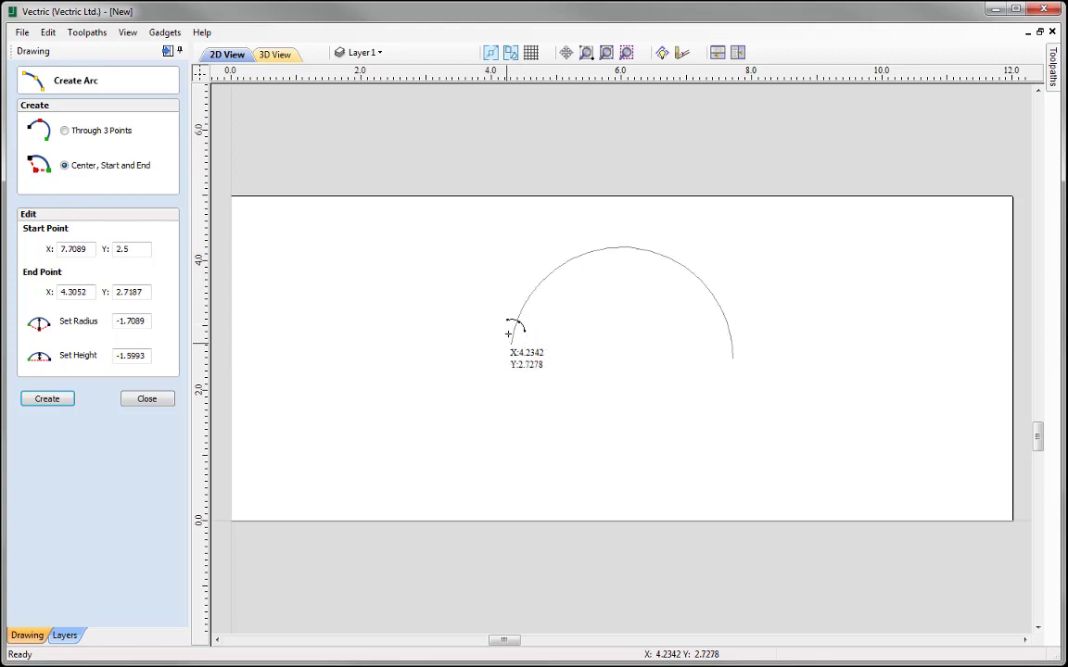
pyautogui.click(538, 287)
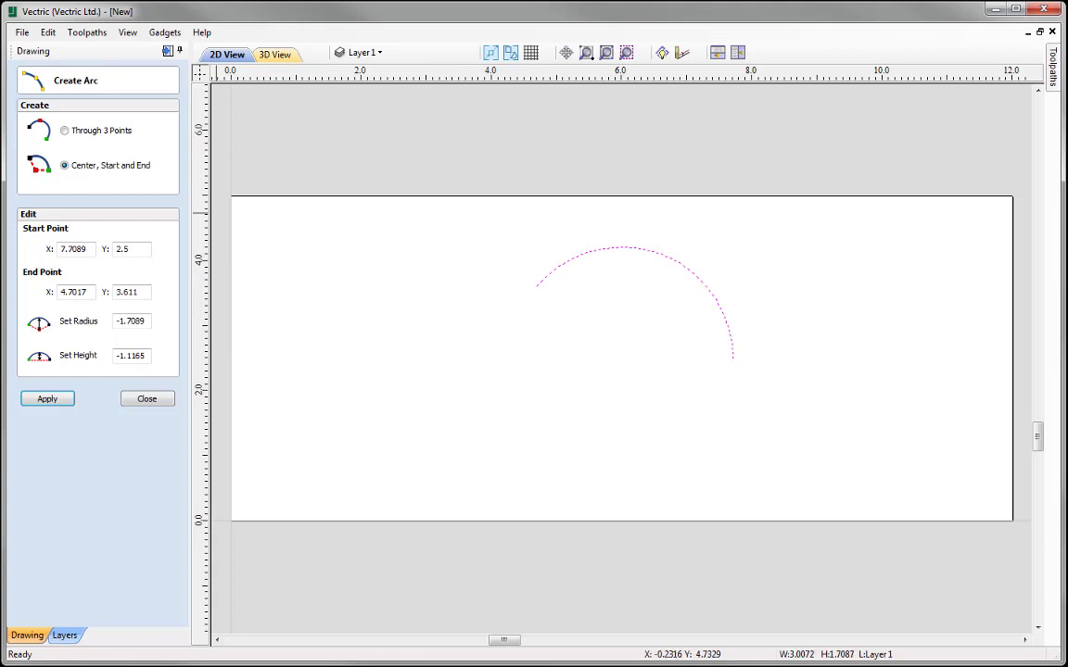
pyautogui.press('Escape')
# Draw a shallow three-point arc about 8.74 inches wide and 0.92 inches high, spanning most of the job's width
pyautogui.click(65, 131)
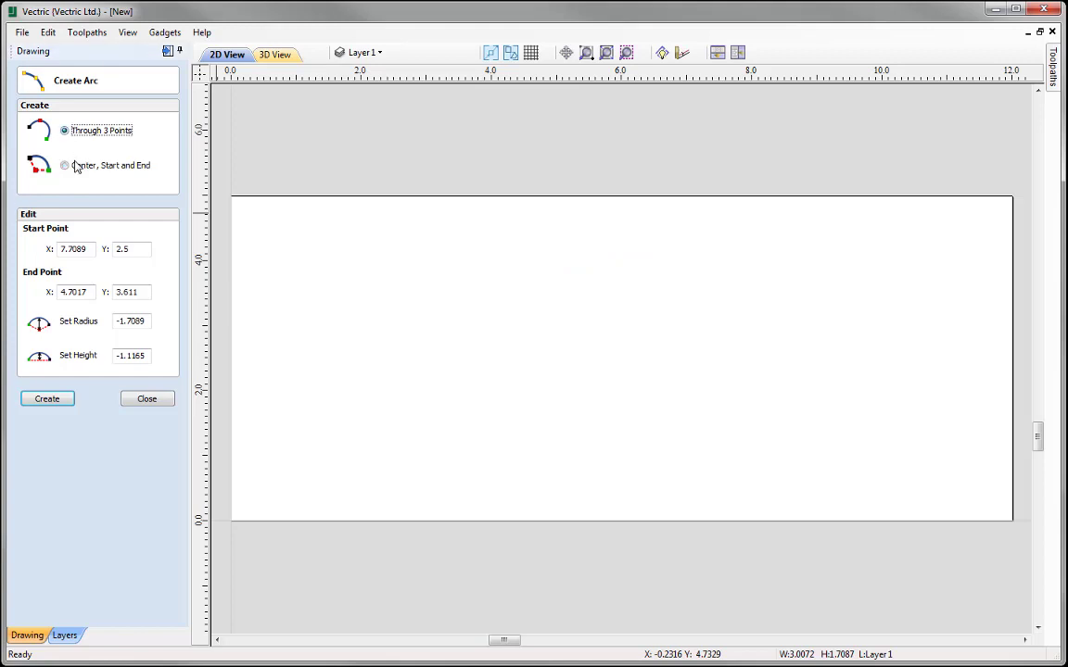
pyautogui.click(295, 350)
pyautogui.click(863, 349)
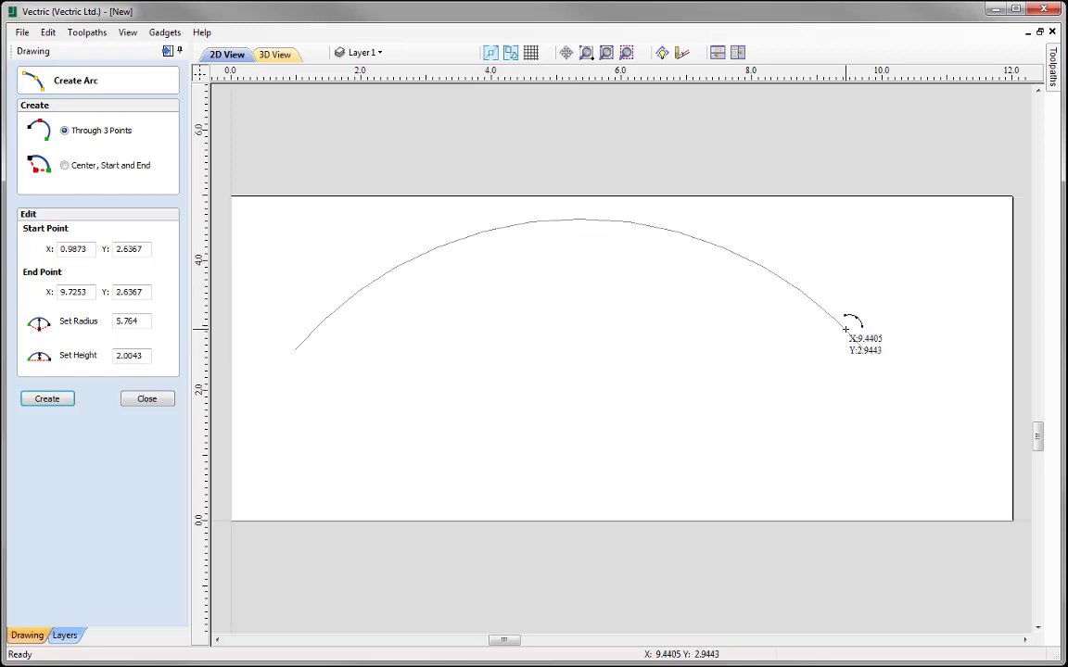
pyautogui.click(820, 334)
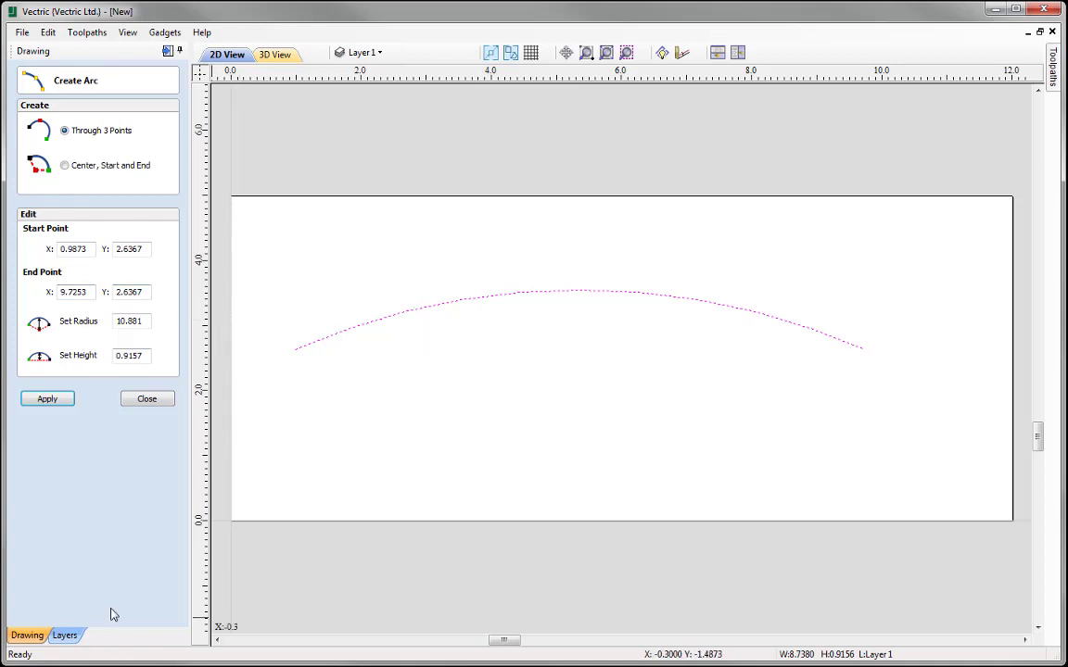
# Set the arc's start point to X 1, Y 3.5 and its end point to X 11, Y 3.5
pyautogui.moveTo(85, 248); pyautogui.dragTo(16, 256)
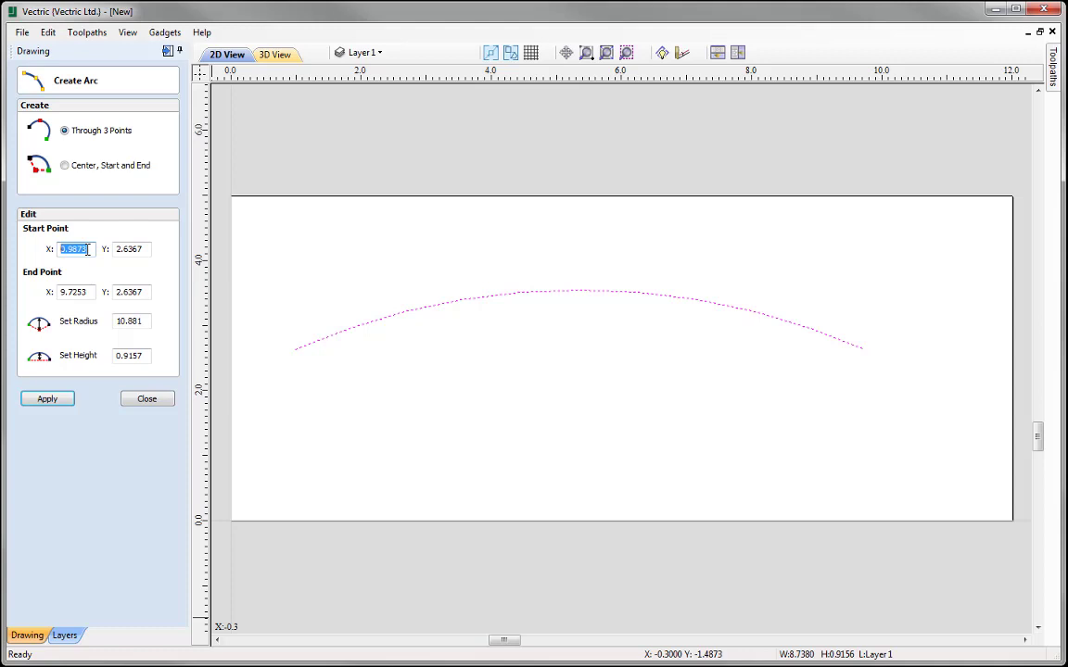
pyautogui.write('1')
pyautogui.press('Tab')
pyautogui.write('3.5')
pyautogui.moveTo(88, 292); pyautogui.dragTo(10, 291)
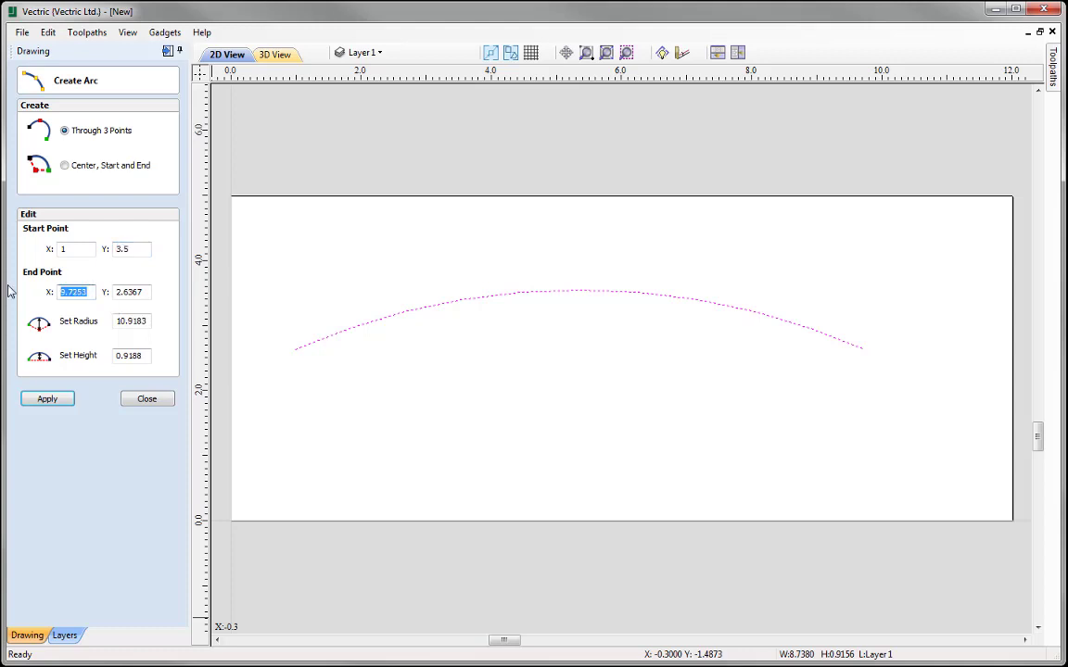
pyautogui.write('11')
pyautogui.moveTo(156, 293); pyautogui.dragTo(115, 293)
pyautogui.write('3.5')
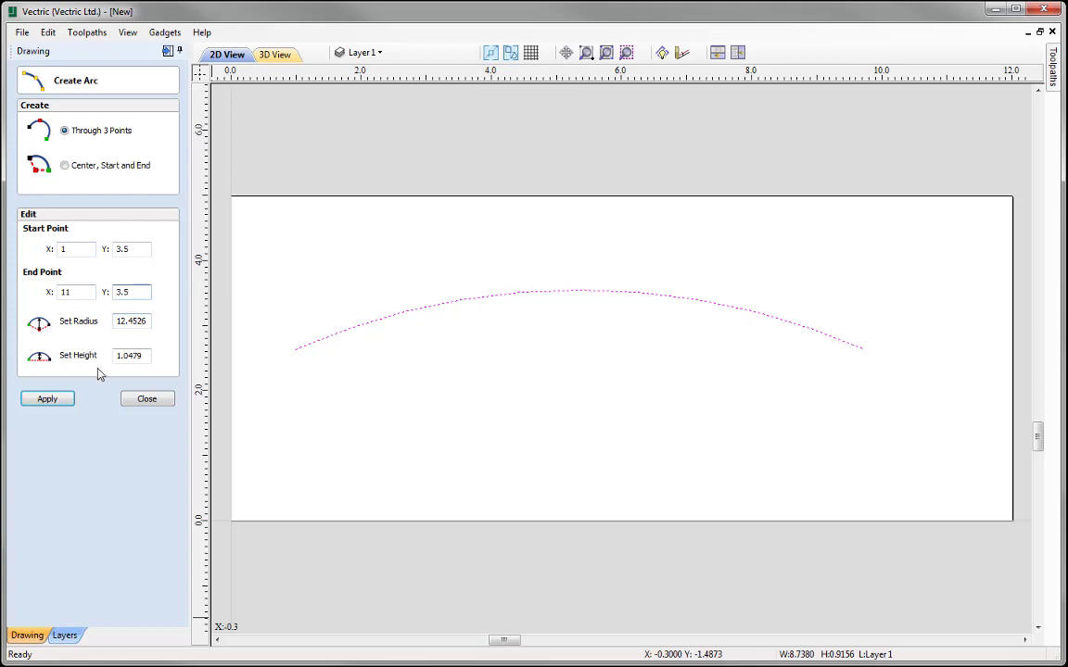
# Set the arc's height to 0.75 inches and apply the edited arc dimensions
pyautogui.moveTo(147, 356); pyautogui.dragTo(85, 354)
pyautogui.write('0.75')
pyautogui.click(48, 399)
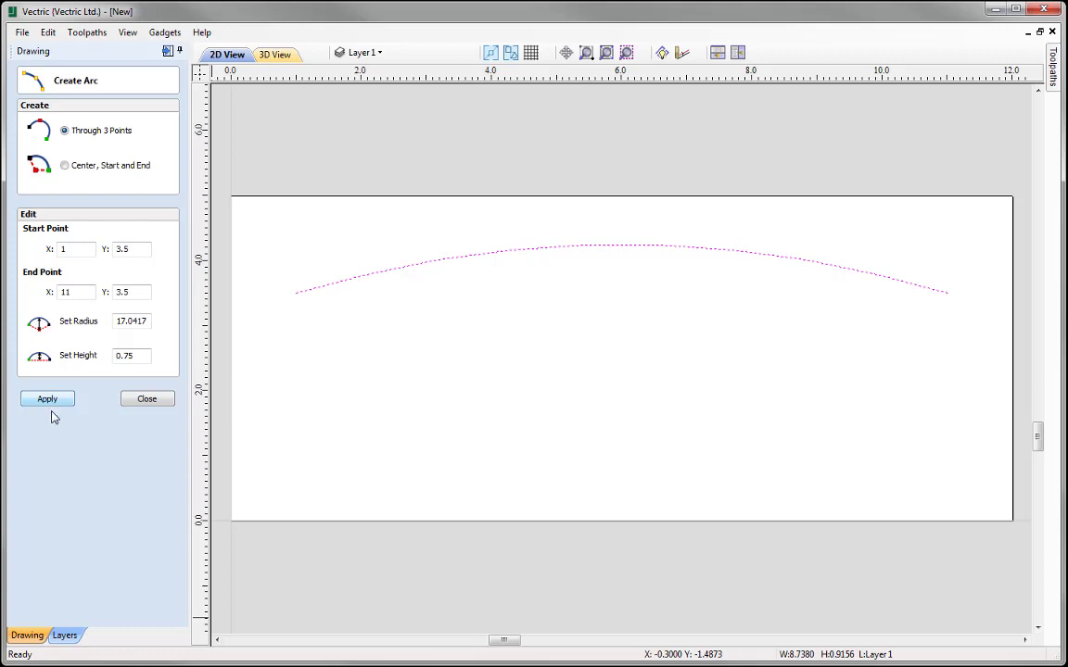
pyautogui.click(145, 399)
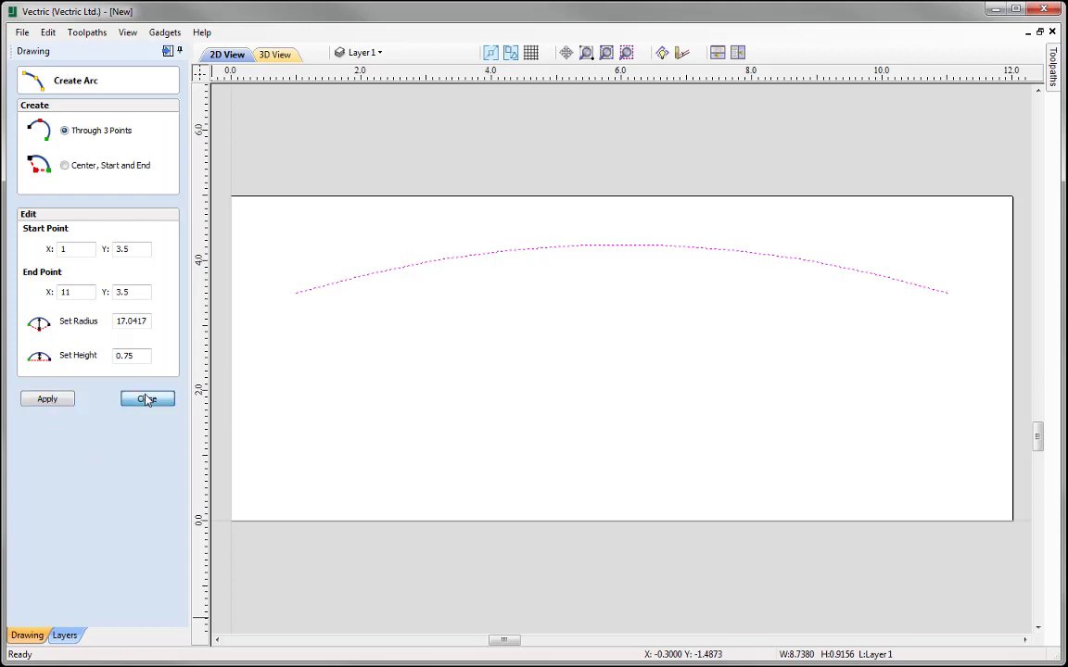
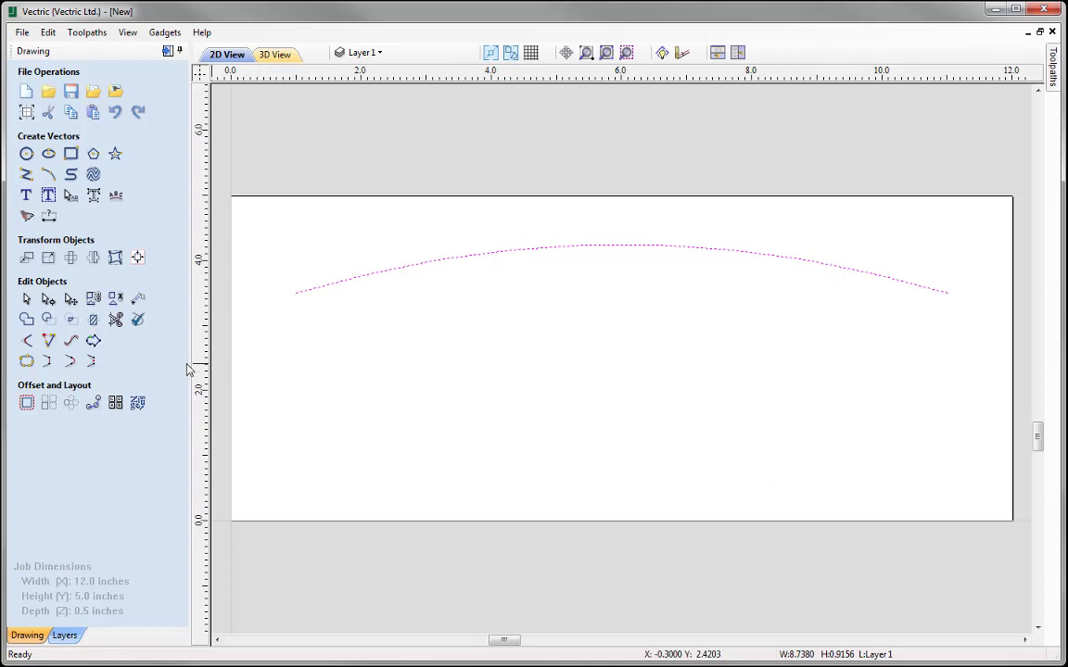
# Offset the arc outwards/right by 3 inches to form the nameplate's lower arc, keeping the original
pyautogui.click(23, 403)
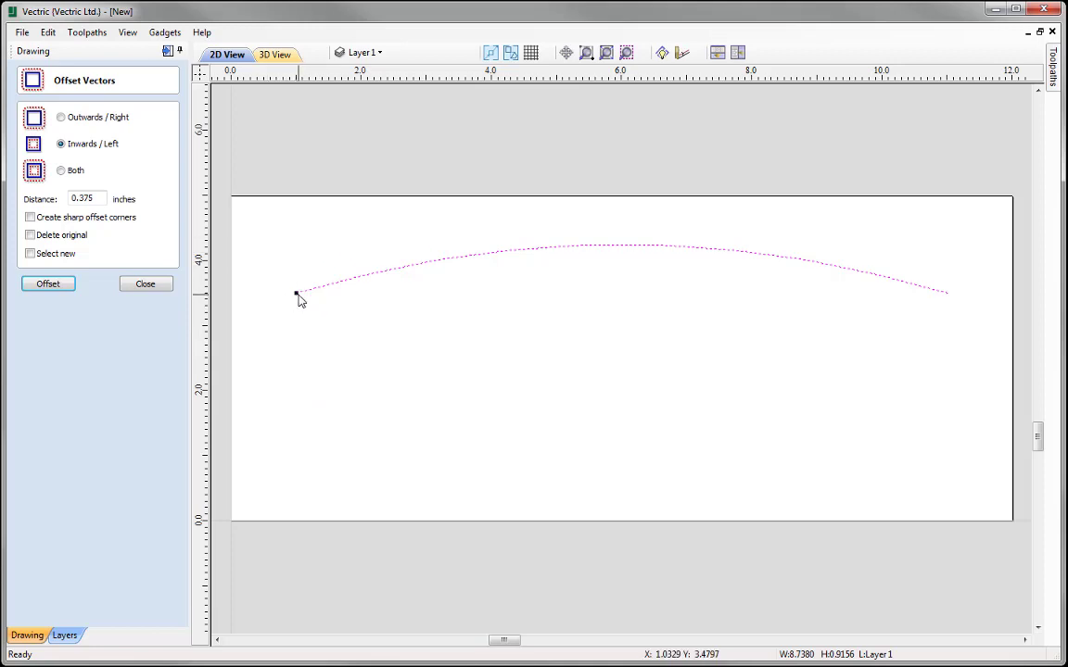
pyautogui.click(94, 125)
pyautogui.moveTo(96, 199); pyautogui.dragTo(60, 199)
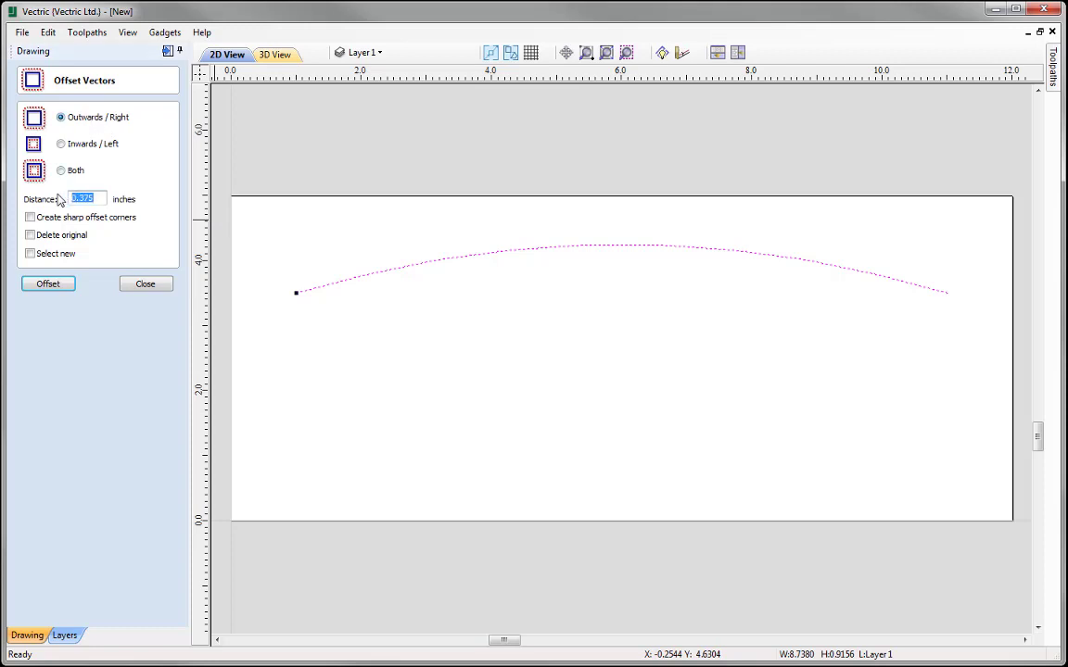
pyautogui.write('3')
pyautogui.click(49, 285)
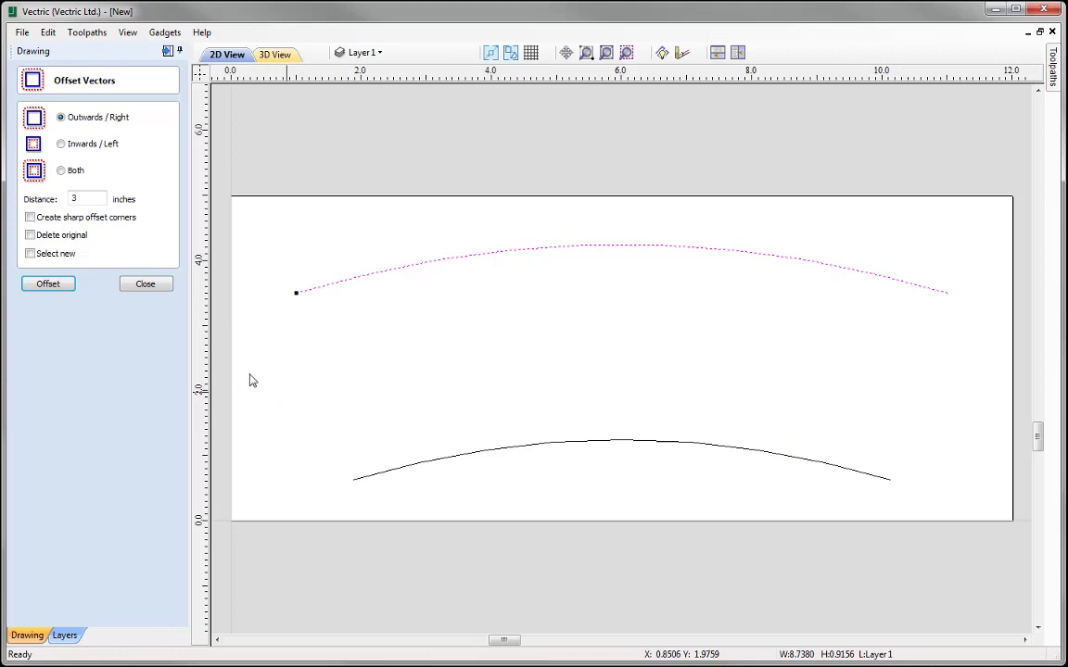
pyautogui.click(150, 282)
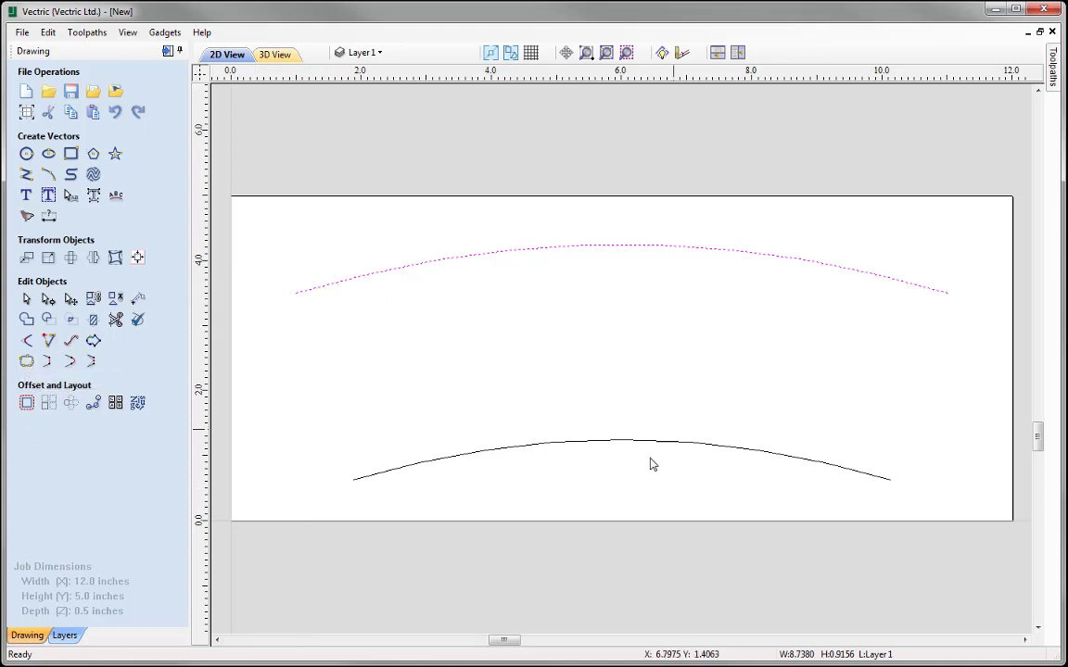
# Join the upper and lower arcs with straight lines at both ends to form one closed nameplate outline
pyautogui.keyDown('shift'); pyautogui.click(678, 445); pyautogui.keyUp('shift')
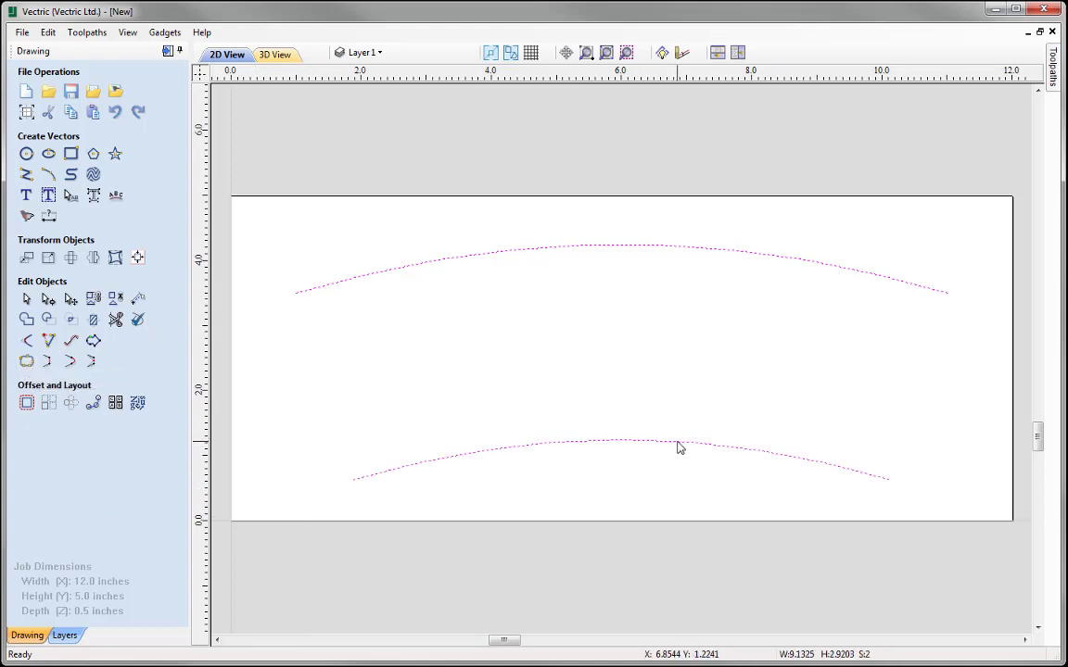
pyautogui.click(46, 364)
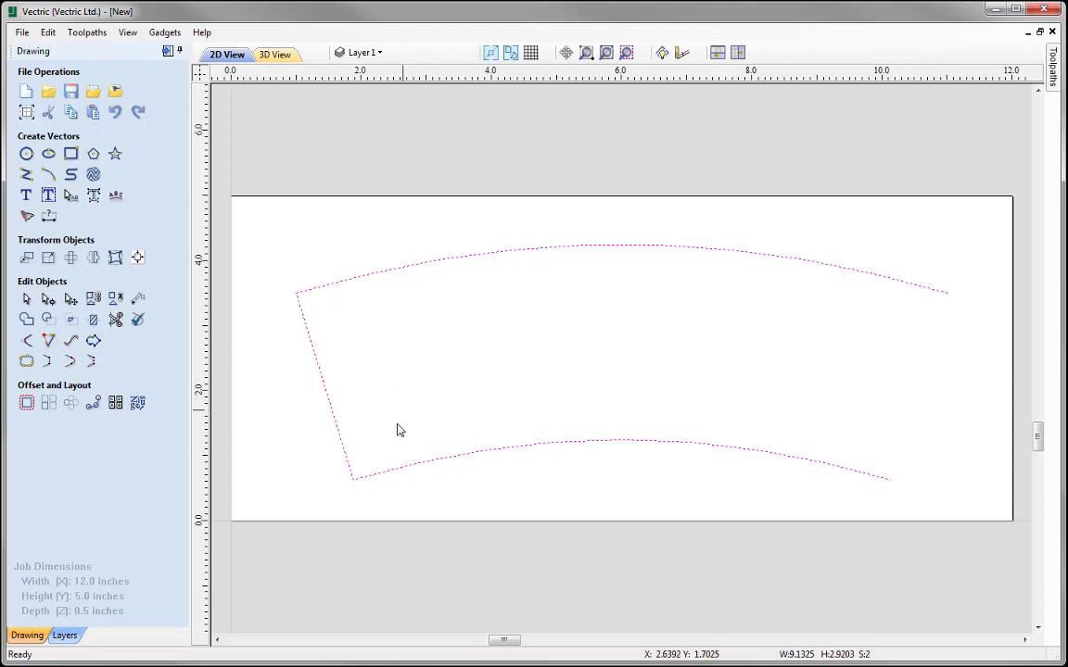
pyautogui.click(49, 364)
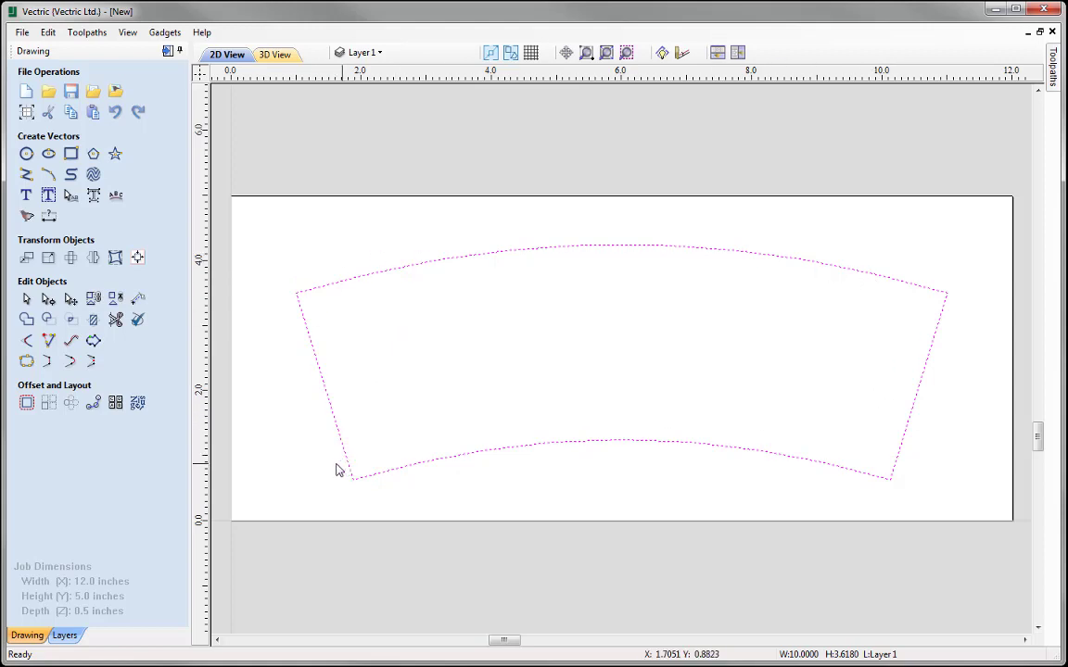
# Offset the nameplate outline inwards/left by 0.375 inches to form the inner border, keeping the original
pyautogui.click(26, 402)
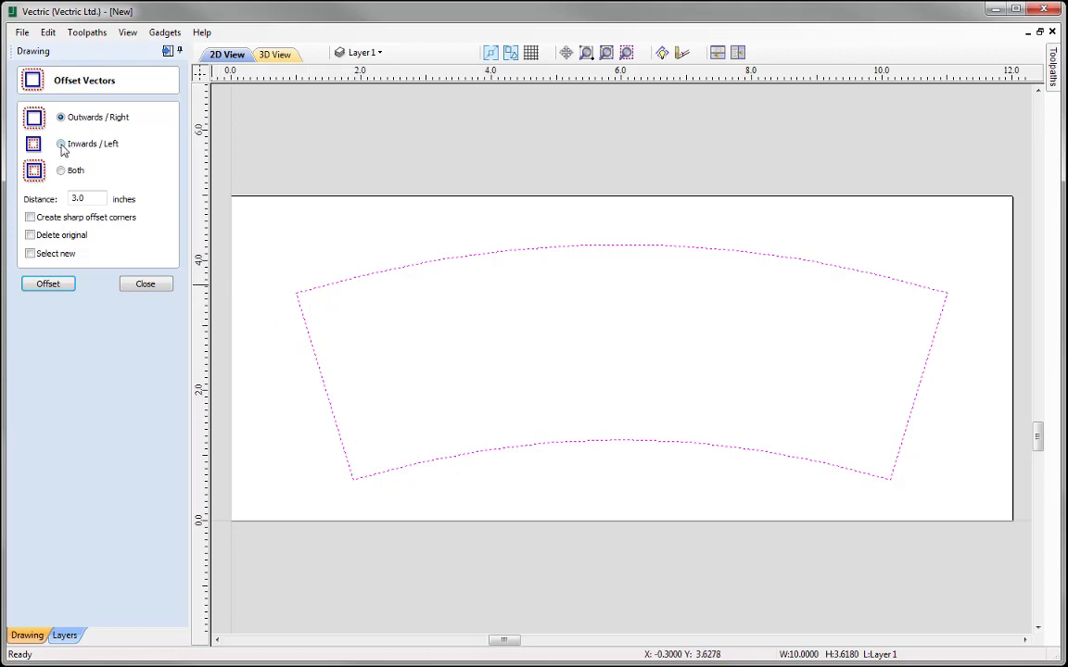
pyautogui.moveTo(89, 198); pyautogui.dragTo(21, 197)
pyautogui.click(49, 284)
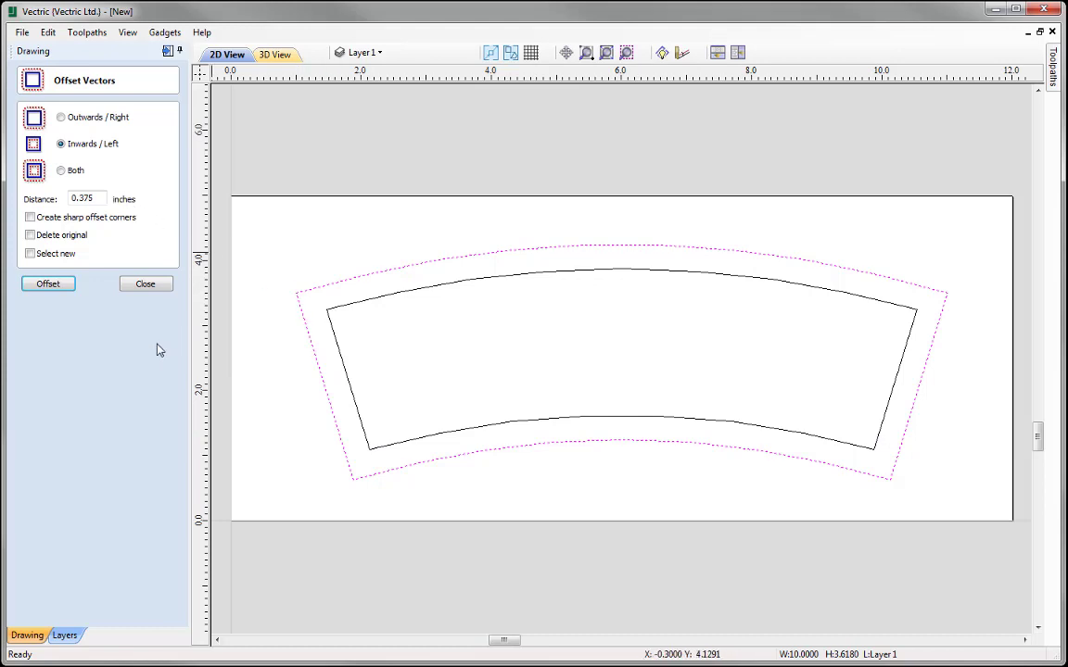
pyautogui.click(146, 284)
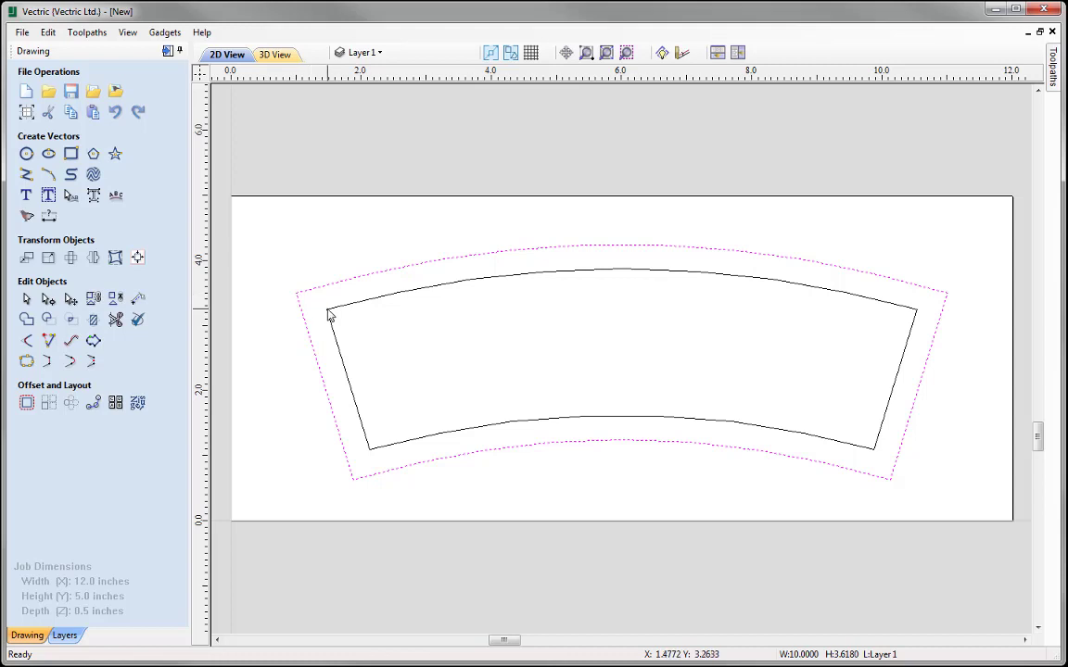
pyautogui.click(269, 346)
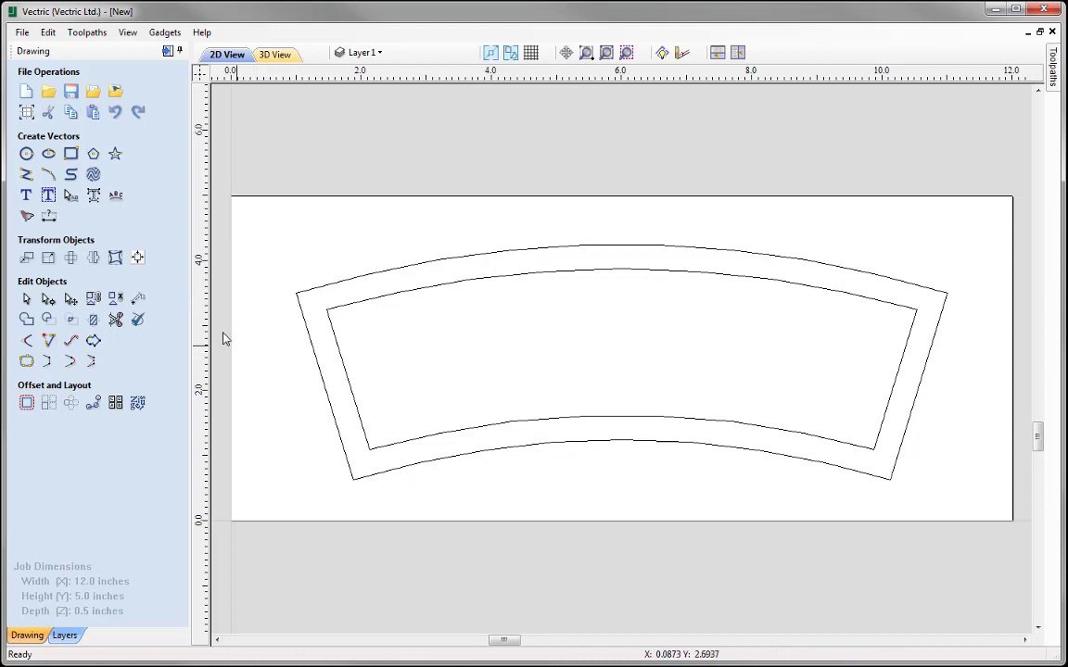
# Draw two 0.125-inch diameter circles midway between the inner and outer left corners, at about X 1.23, Y 3.37 and X 2.01, Y 0.86
pyautogui.click(26, 154)
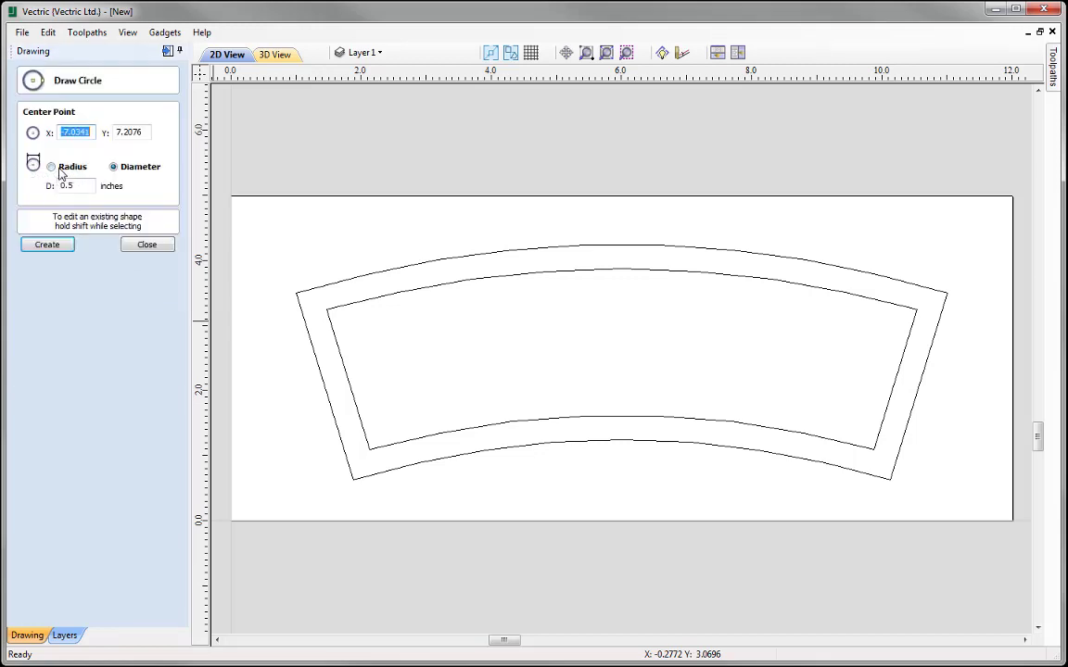
pyautogui.doubleClick(90, 186)
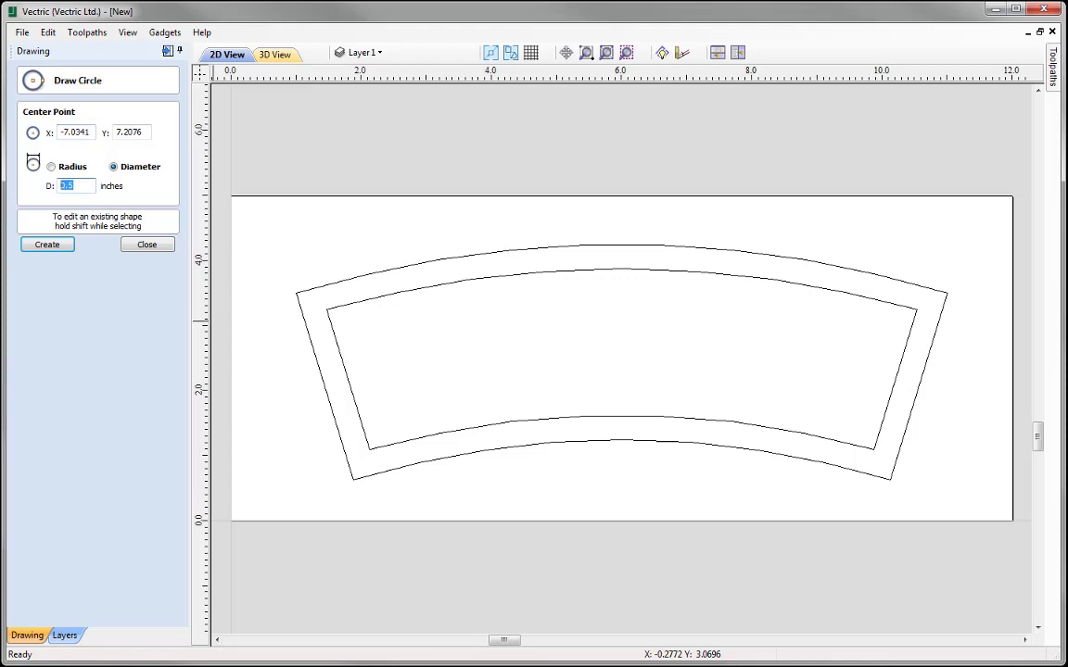
pyautogui.write('0.125')
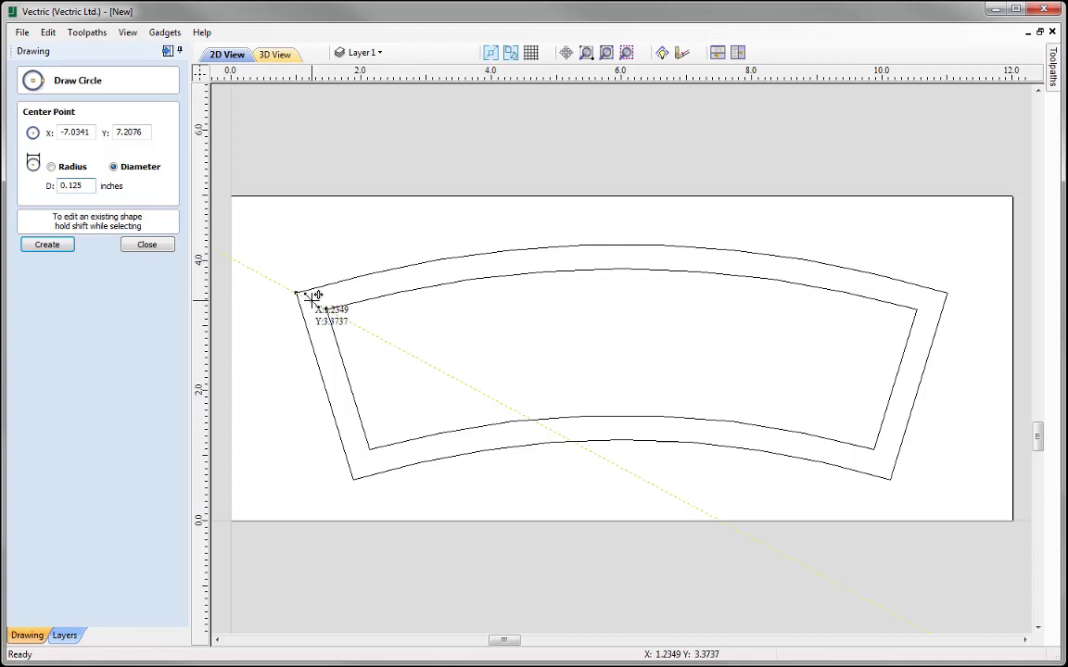
pyautogui.click(312, 300)
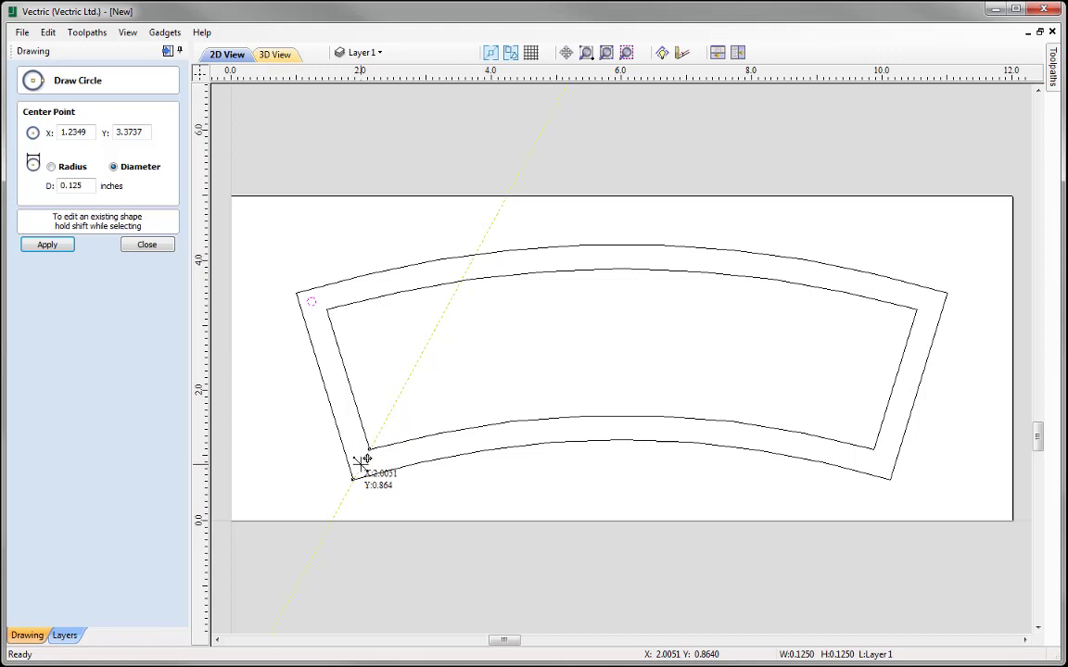
pyautogui.click(361, 463)
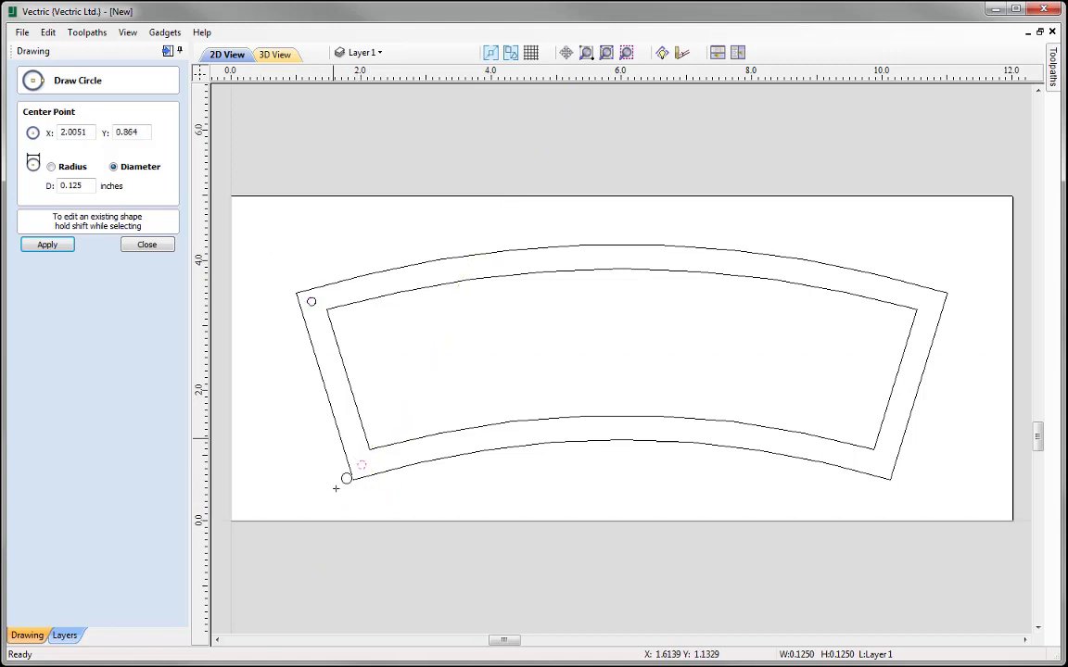
pyautogui.click(148, 244)
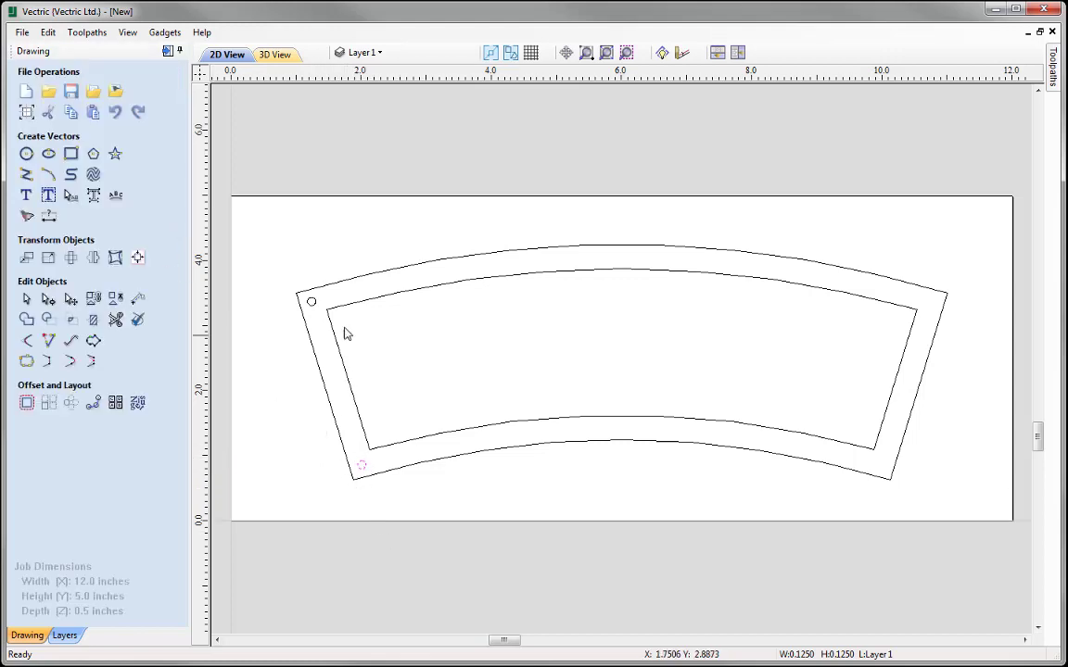
# Mirror copies of both left corner circles horizontally about the job center onto the nameplate's right corners
pyautogui.keyDown('shift'); pyautogui.click(312, 304); pyautogui.keyUp('shift')
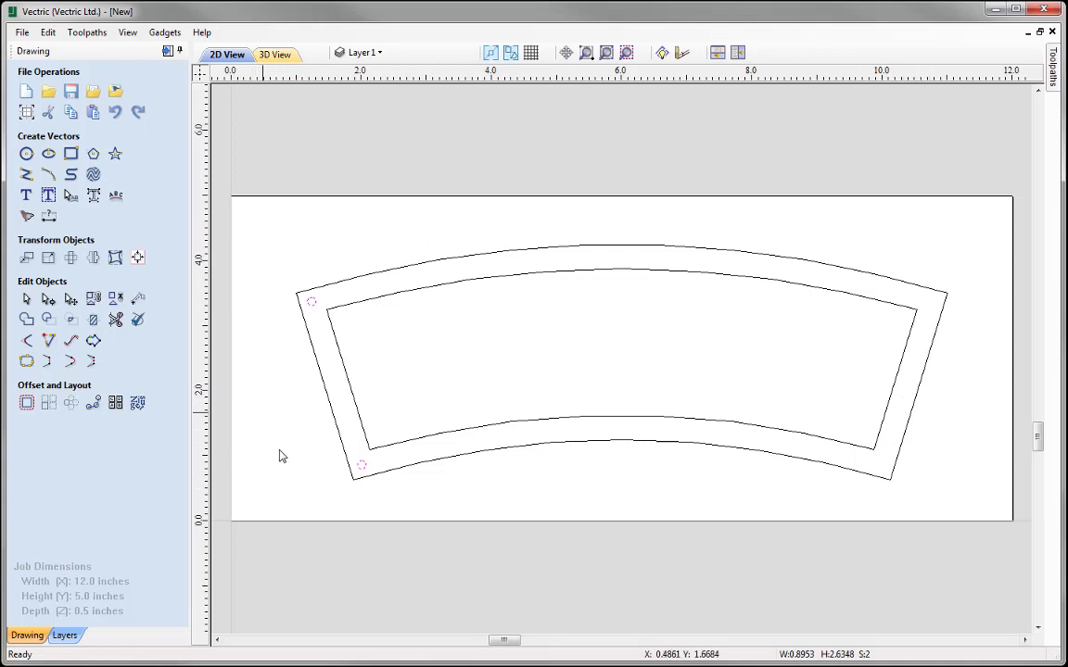
pyautogui.click(93, 257)
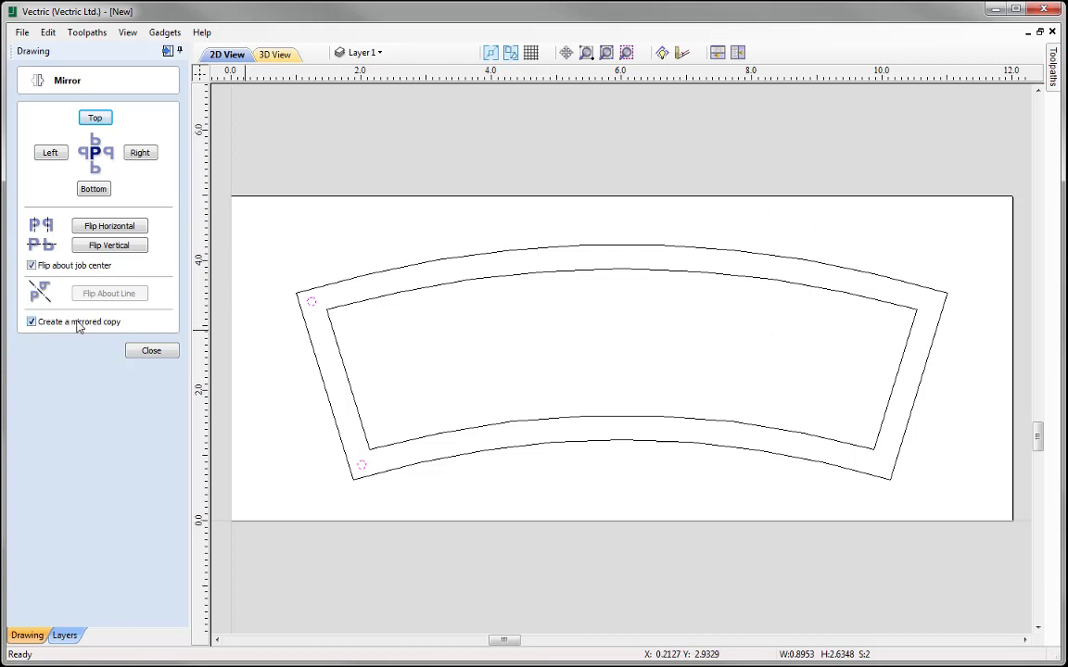
pyautogui.click(120, 230)
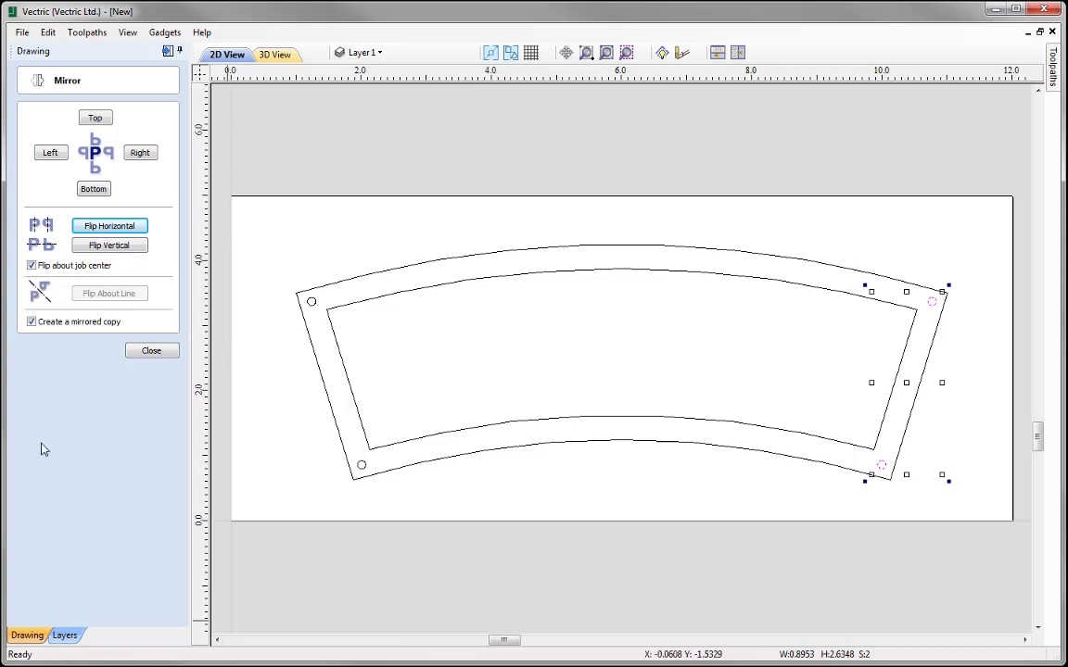
pyautogui.click(151, 351)
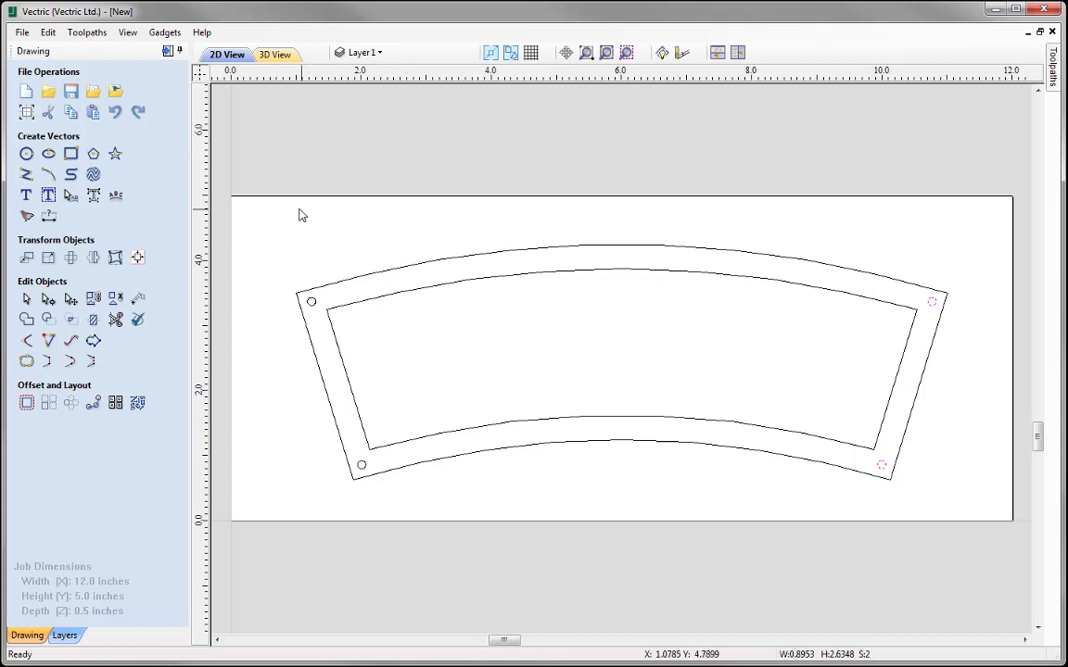
# Select both nameplate outlines and all four corner circles and nudge them slightly upwards in the job
pyautogui.moveTo(267, 202); pyautogui.dragTo(994, 514)
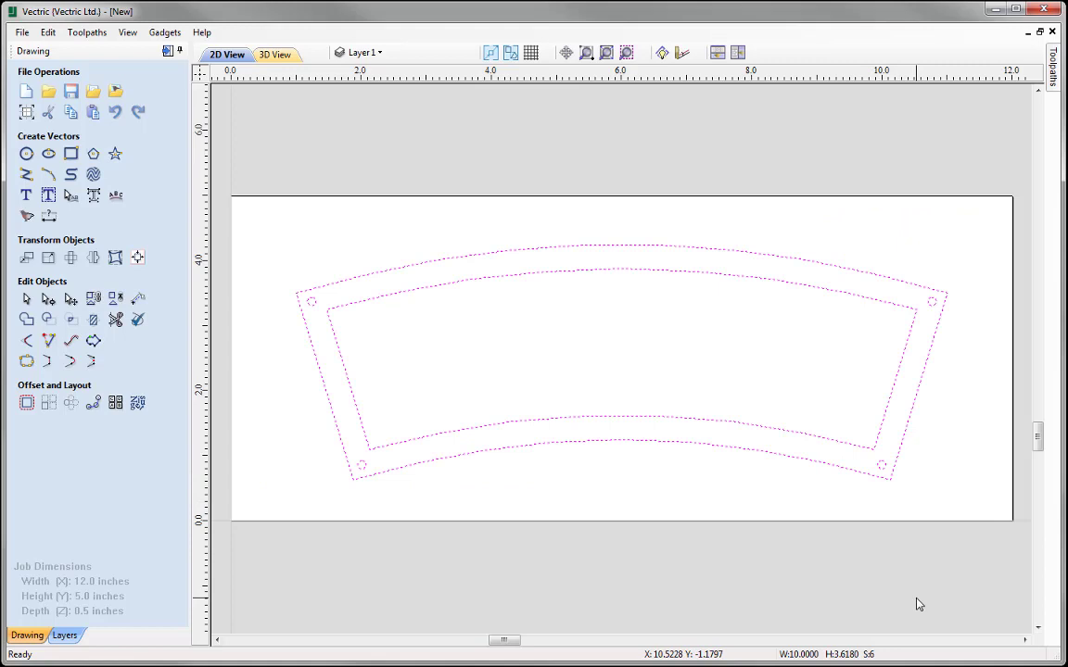
pyautogui.press('Up')
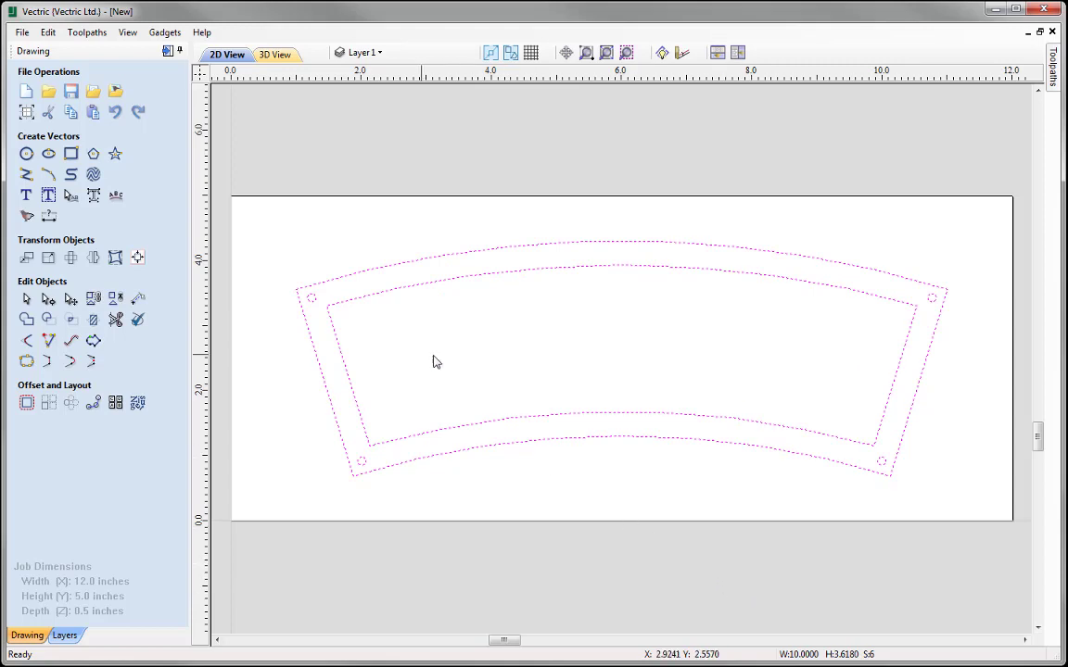
pyautogui.click(714, 464)
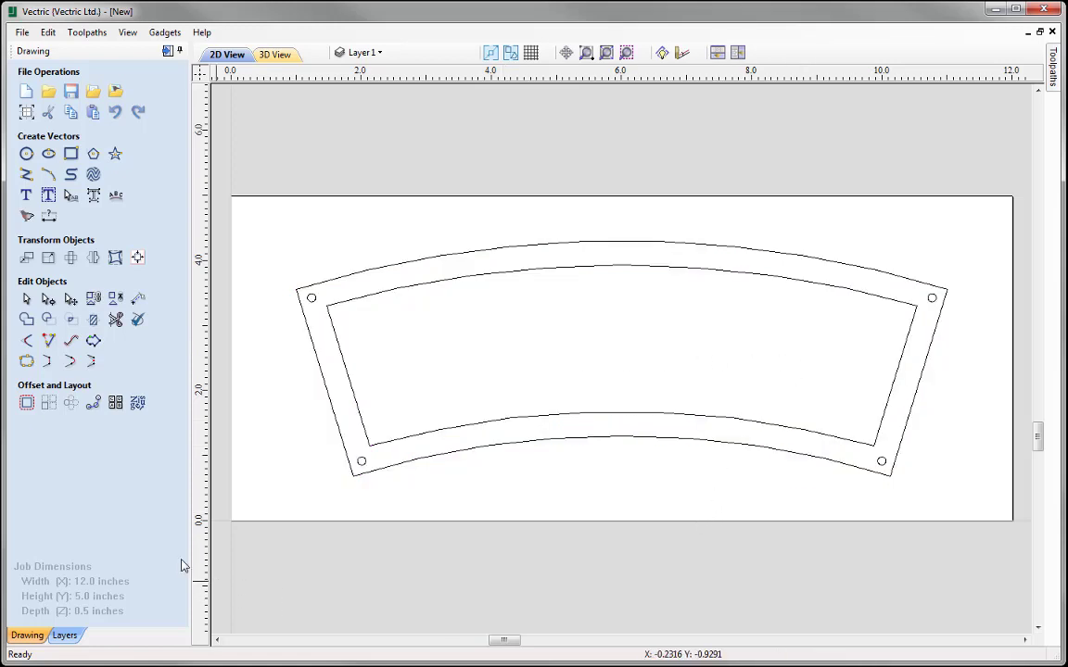
# Start a new text object reading ROCKET in the TrueType font Arial with bold style
pyautogui.click(25, 195)
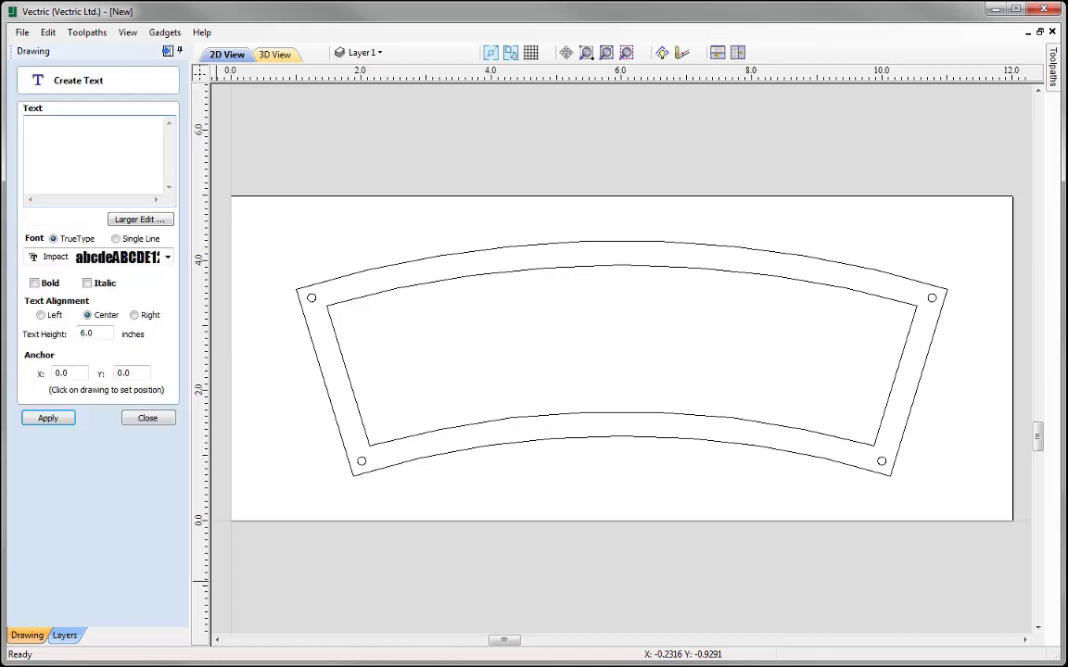
pyautogui.click(53, 117)
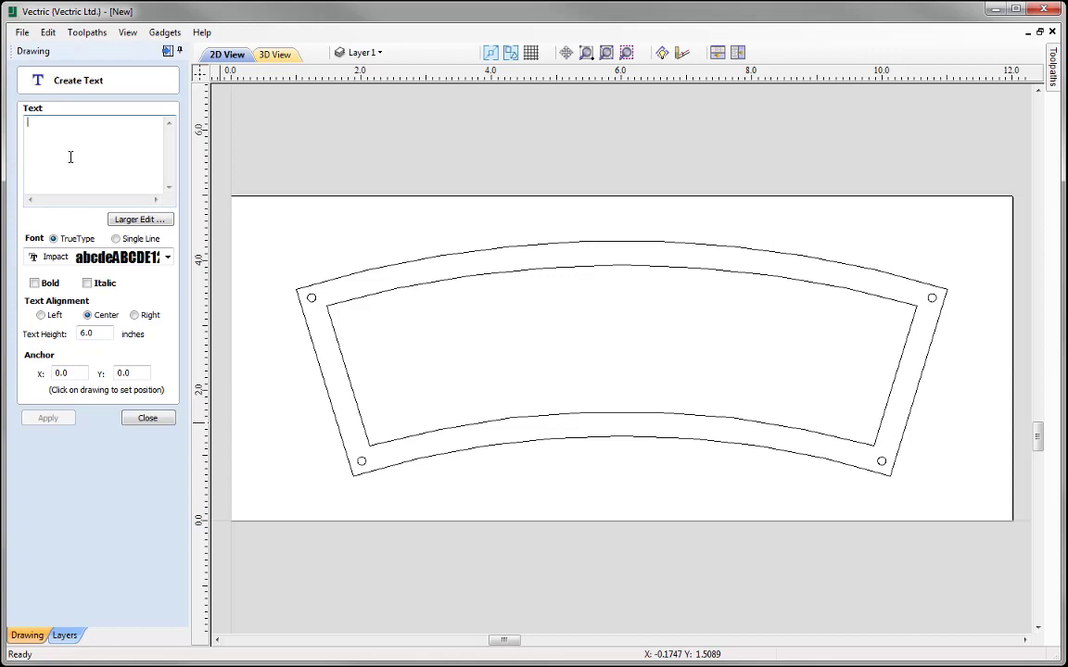
pyautogui.write('ROCKET')
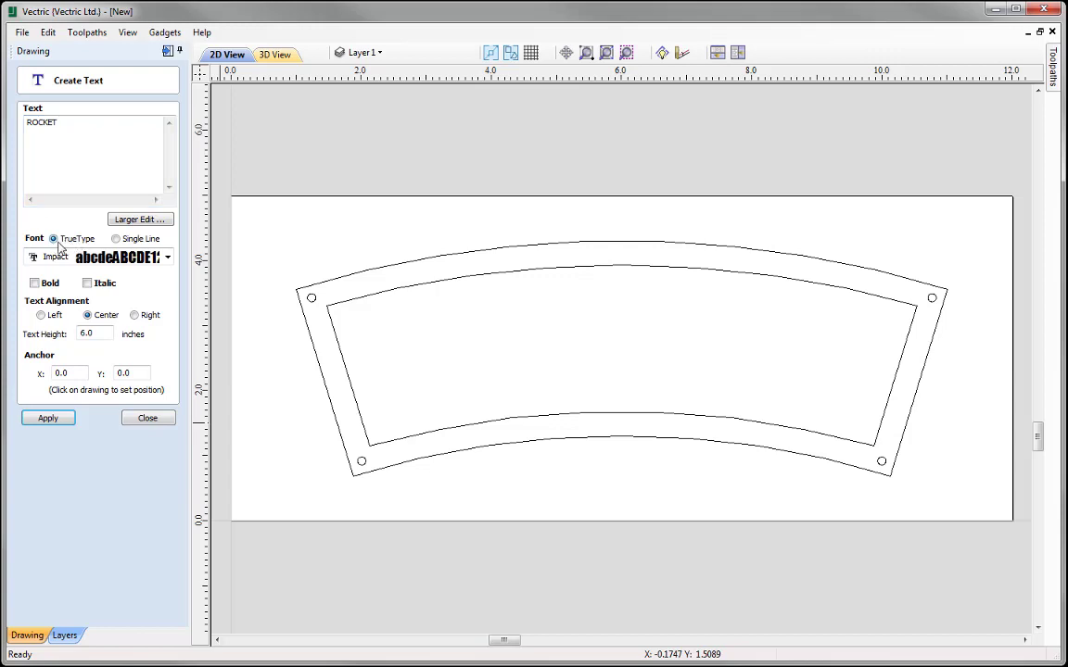
pyautogui.click(168, 257)
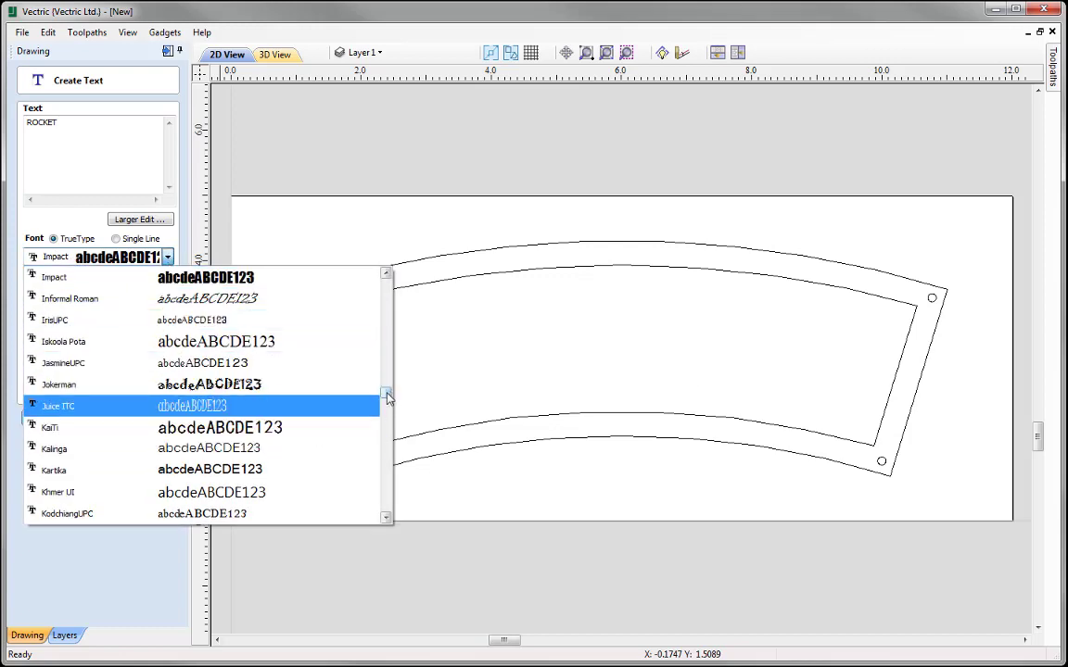
pyautogui.moveTo(388, 399); pyautogui.dragTo(389, 349)
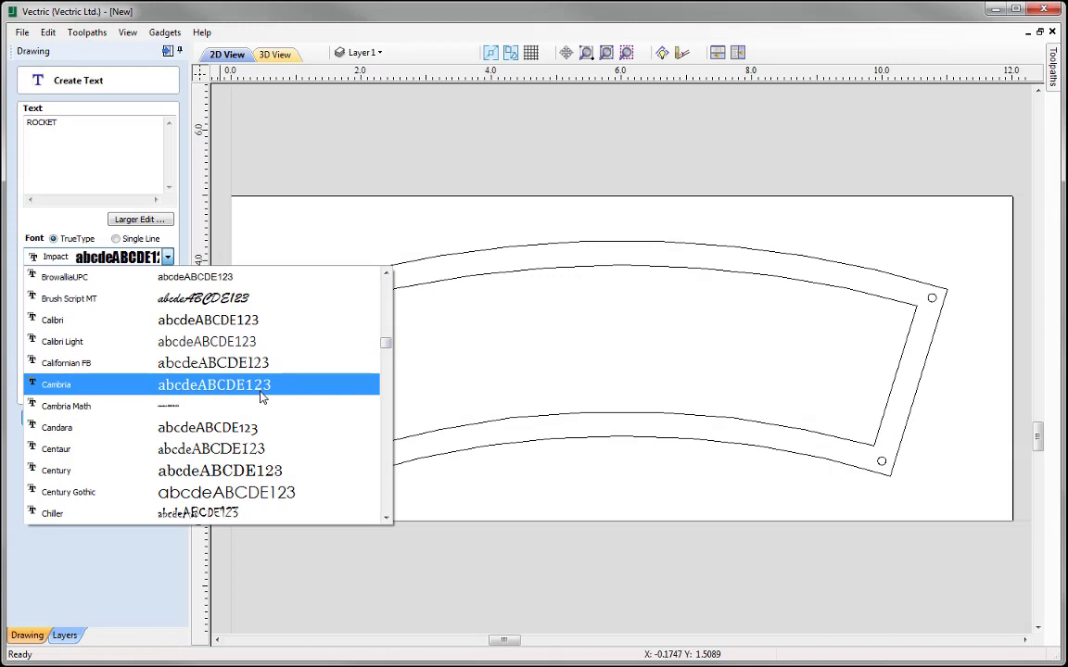
pyautogui.scroll(10, 262, 397)
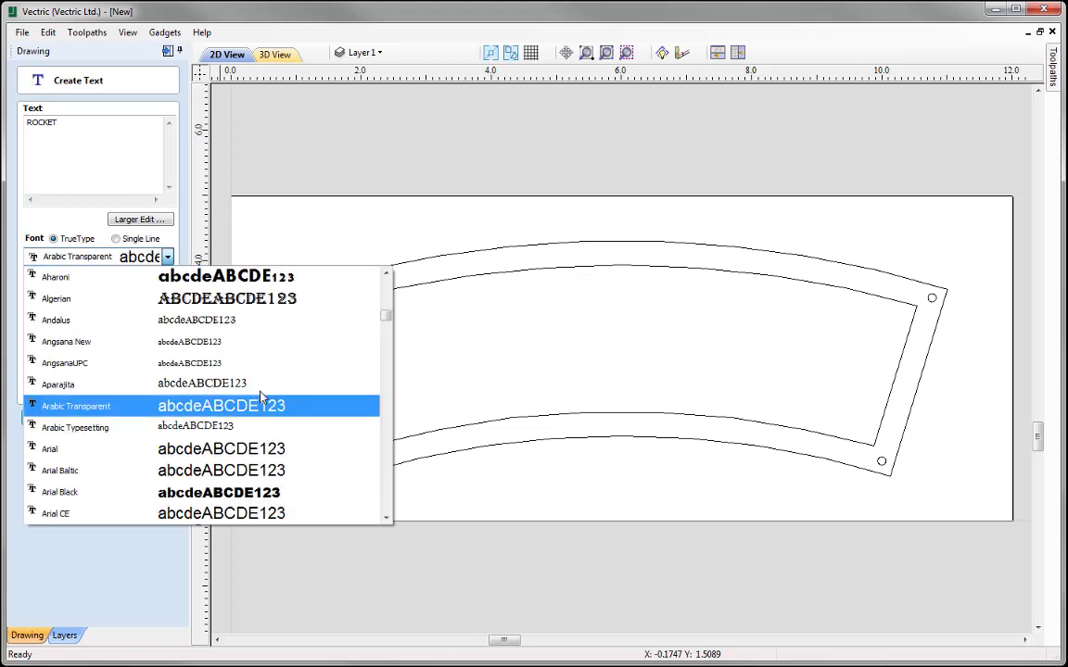
pyautogui.press('Down')
pyautogui.press('Down')
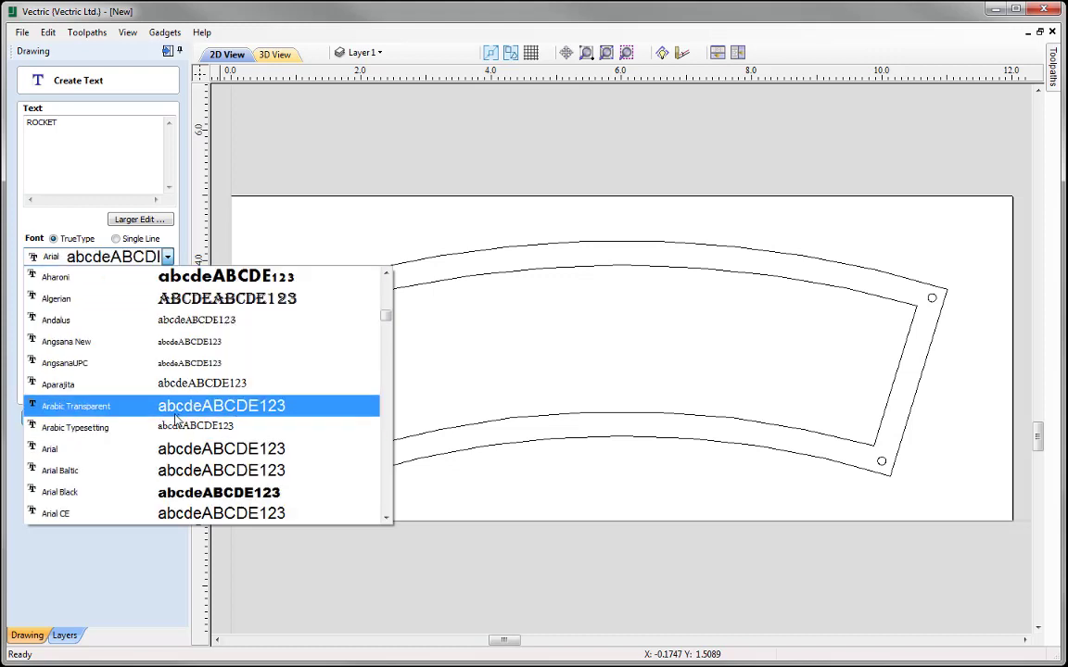
pyautogui.click(90, 453)
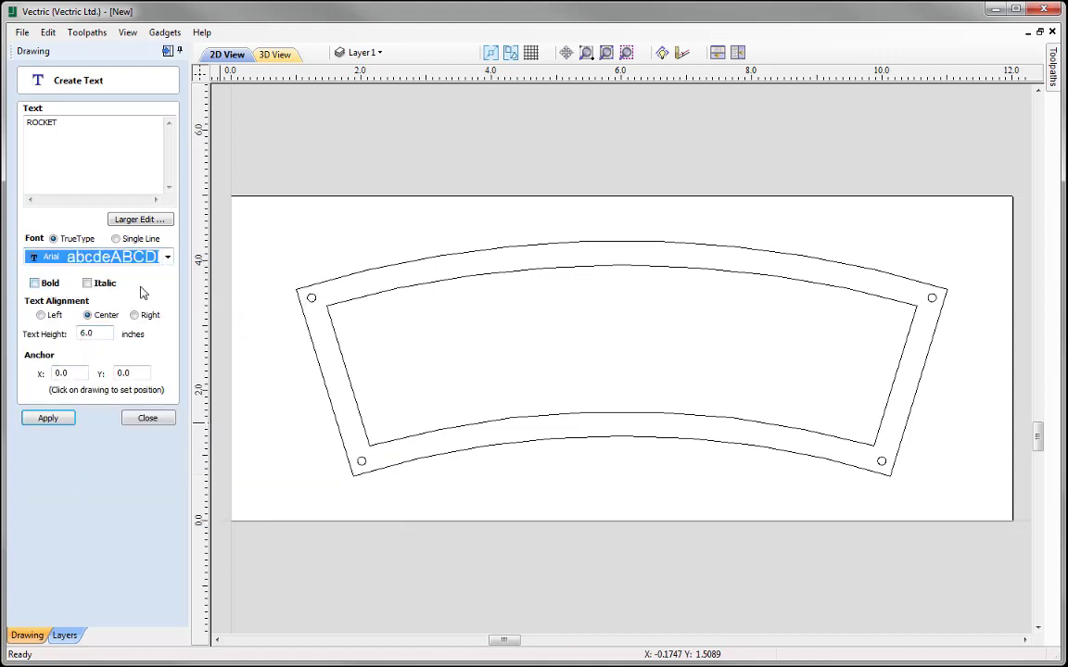
pyautogui.click(34, 283)
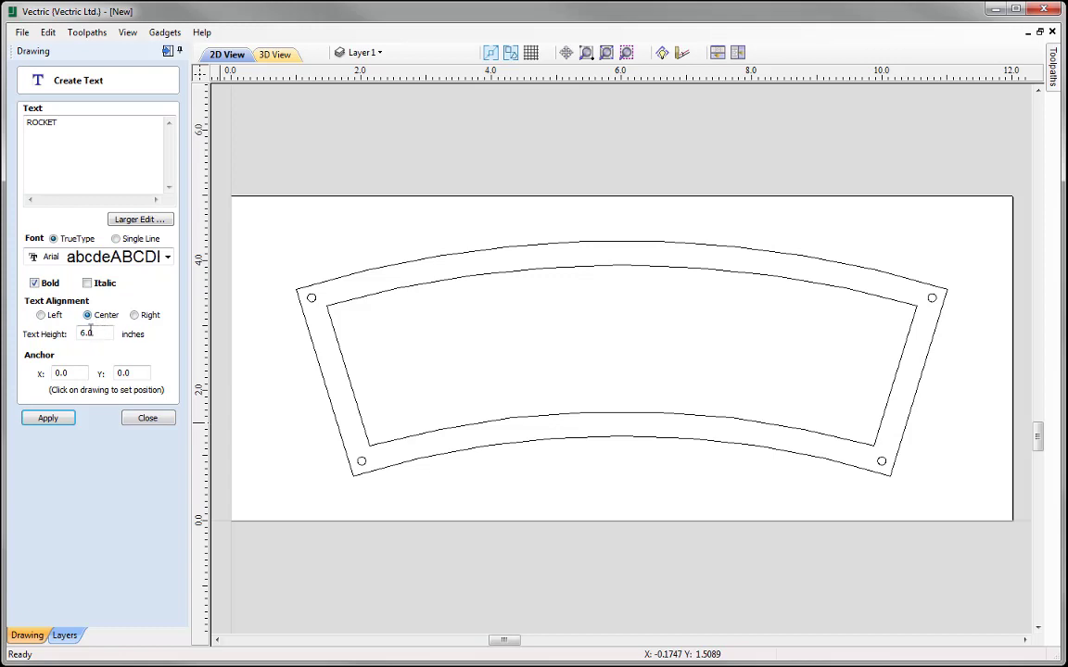
# Set the ROCKET text height to 1.2 inches and its X anchor to 6.0, and apply the text
pyautogui.moveTo(96, 335); pyautogui.dragTo(27, 341)
pyautogui.click(42, 419)
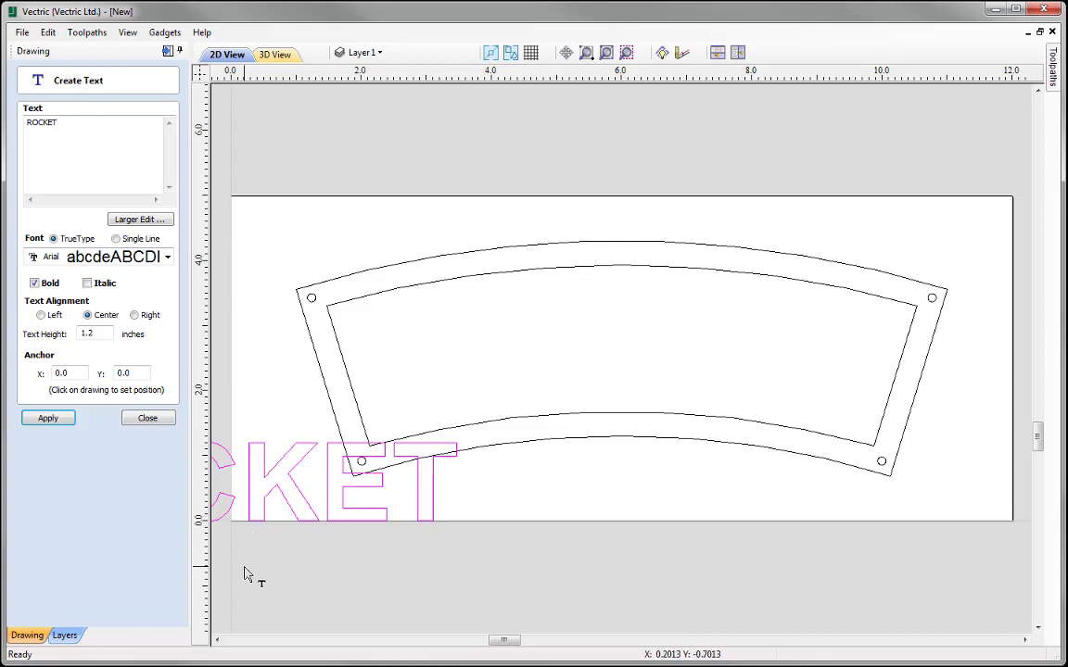
pyautogui.doubleClick(79, 373)
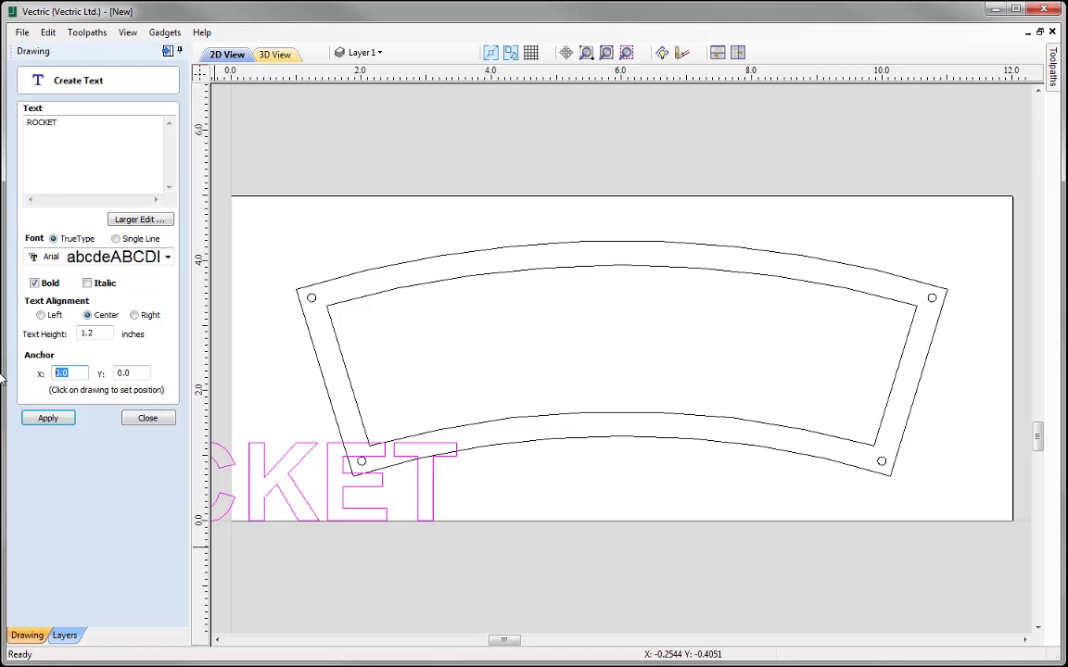
pyautogui.click(48, 419)
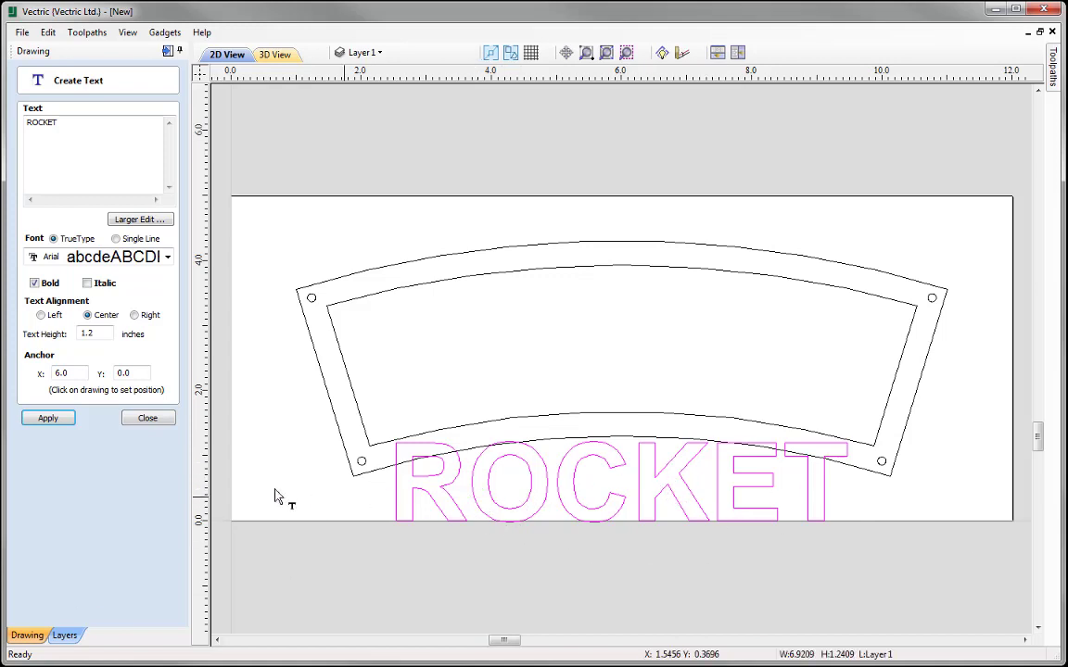
pyautogui.click(148, 418)
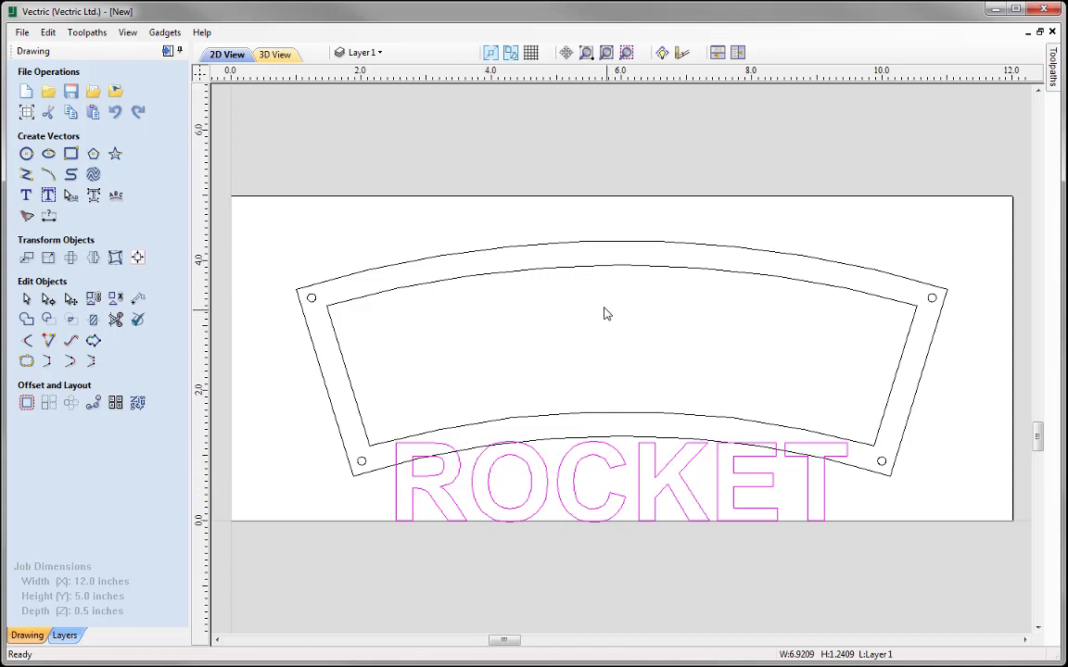
# Move the ROCKET text up into the inner border, snapping its center to the job center at X 6.0, Y 2.5
pyautogui.click(605, 499)
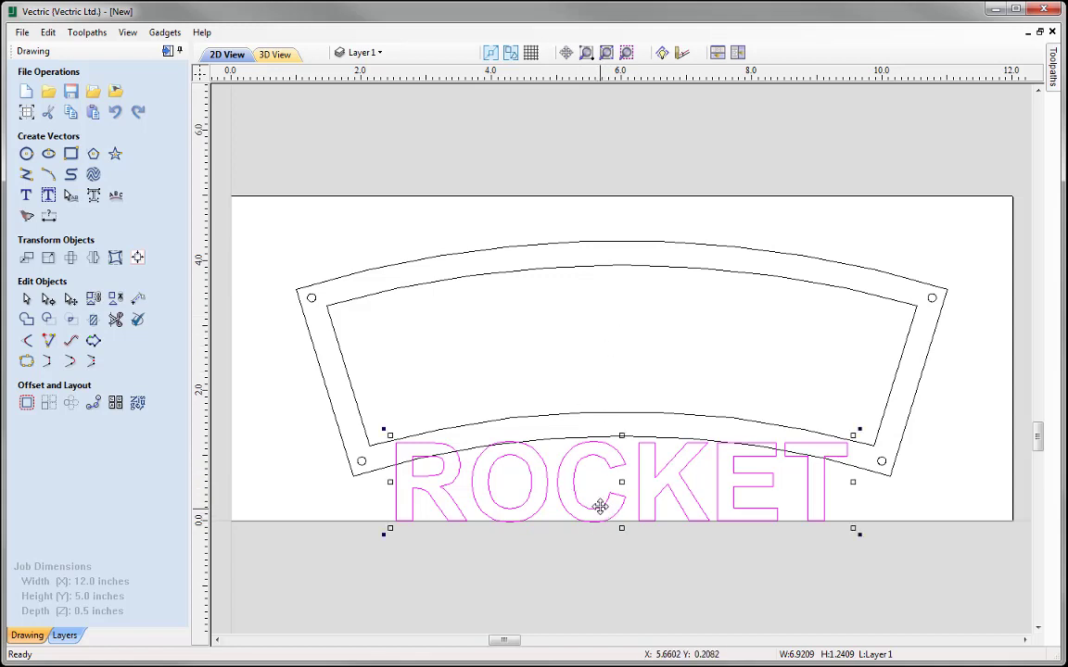
pyautogui.moveTo(623, 481); pyautogui.dragTo(623, 357)
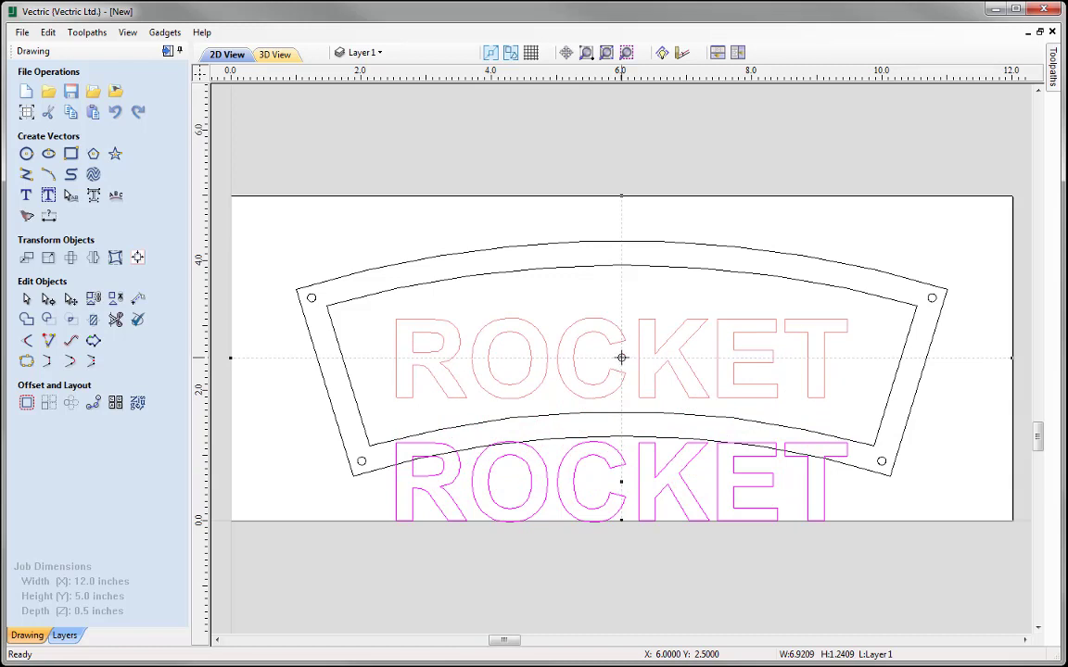
# Center the ROCKET text on the job center and bend it on an upward arc that follows the inner border's curve
pyautogui.moveTo(622, 357); pyautogui.dragTo(622, 358)
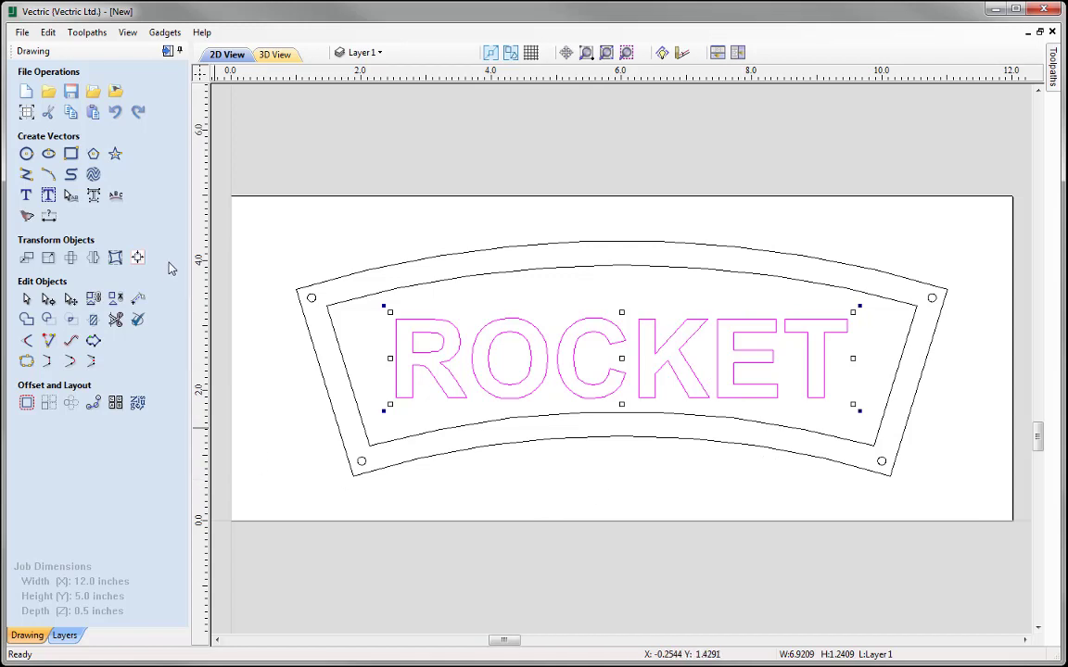
pyautogui.click(70, 197)
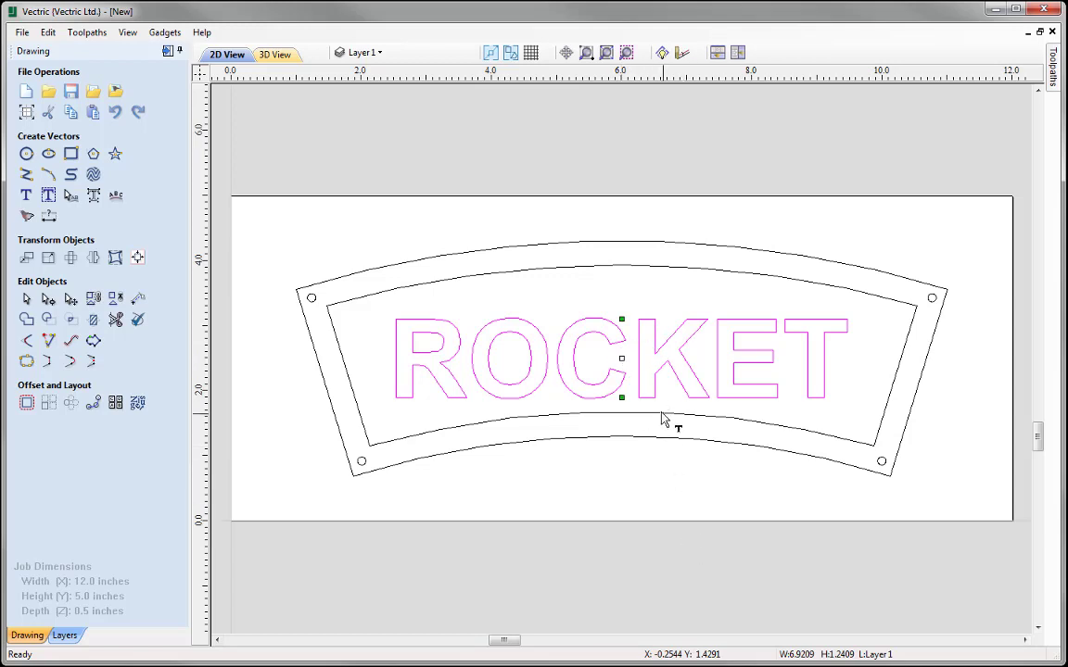
pyautogui.moveTo(623, 362); pyautogui.dragTo(593, 347)
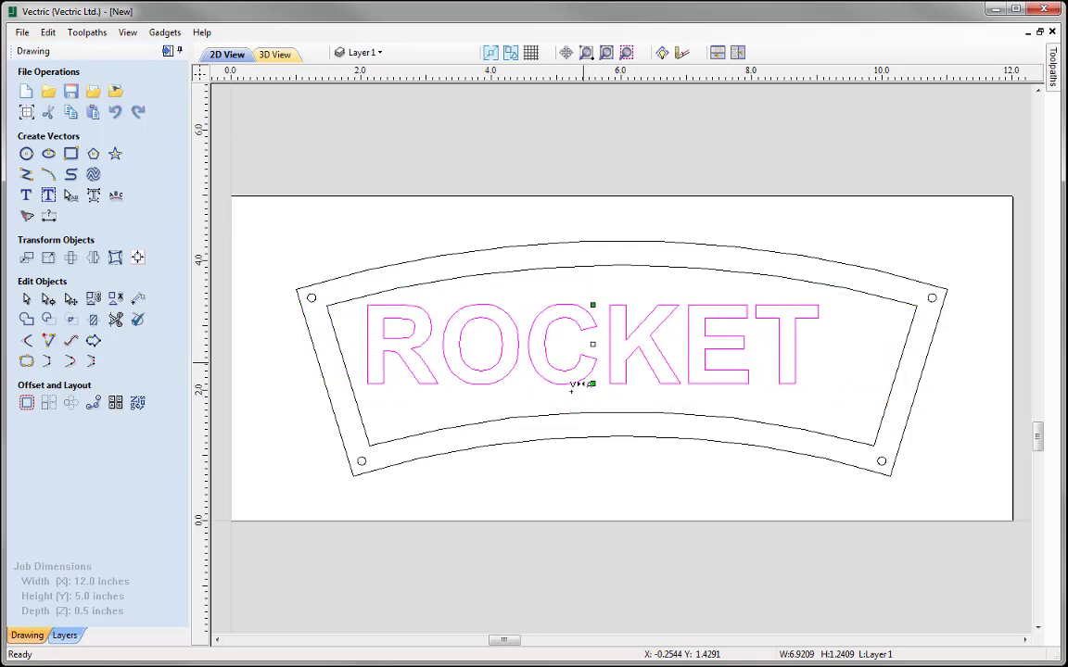
pyautogui.hotkey('ctrl', 'z')
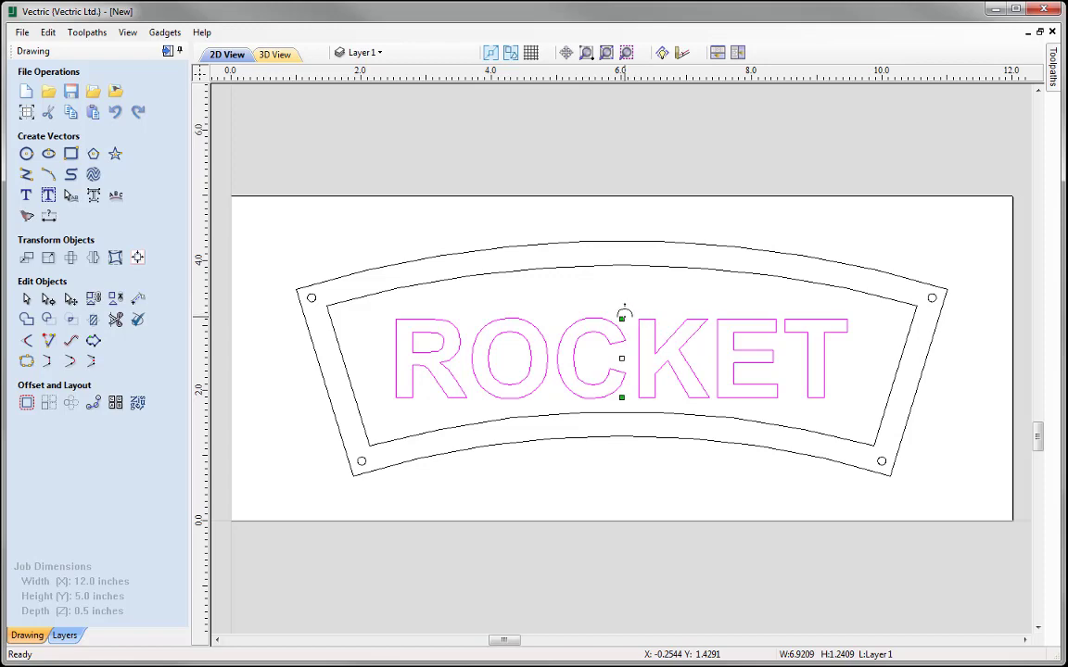
pyautogui.moveTo(623, 314)
pyautogui.mouseDown()
pyautogui.moveTo(621, 275)
pyautogui.moveTo(621, 317)
pyautogui.mouseUp()
pyautogui.moveTo(622, 396)
pyautogui.mouseDown()
pyautogui.moveTo(622, 472)
pyautogui.moveTo(620, 397)
pyautogui.mouseUp()
pyautogui.moveTo(621, 317); pyautogui.dragTo(621, 290)
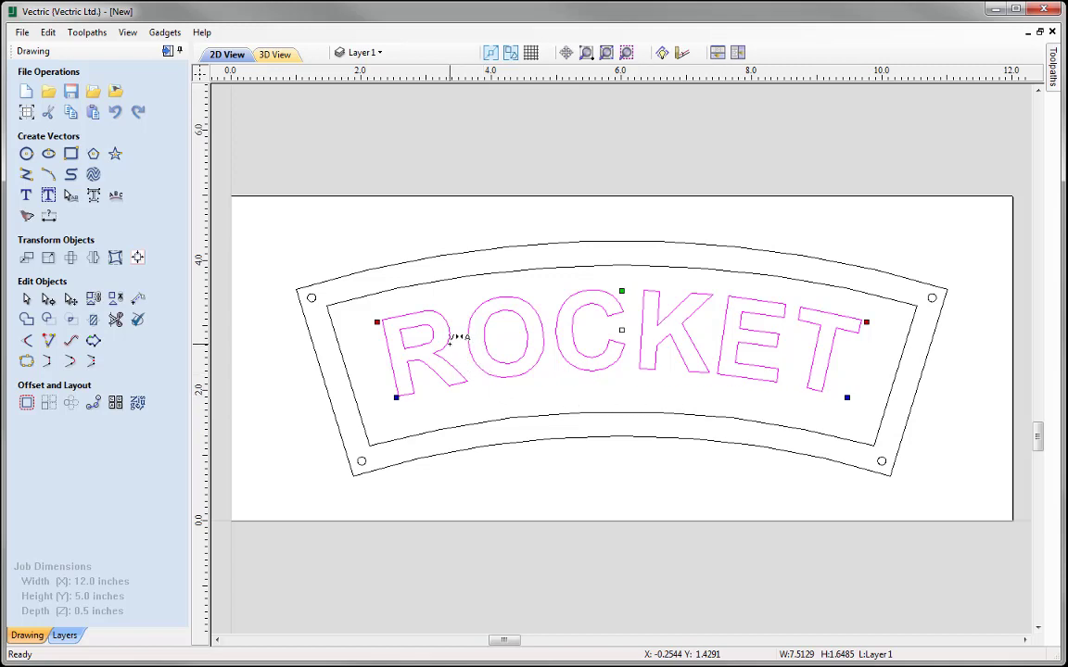
# Kern the arched ROCKET text by slightly widening the gaps R-O, O-C, C-K, K-E and E-T, and finish editing the text
pyautogui.moveTo(454, 340); pyautogui.dragTo(456, 346)
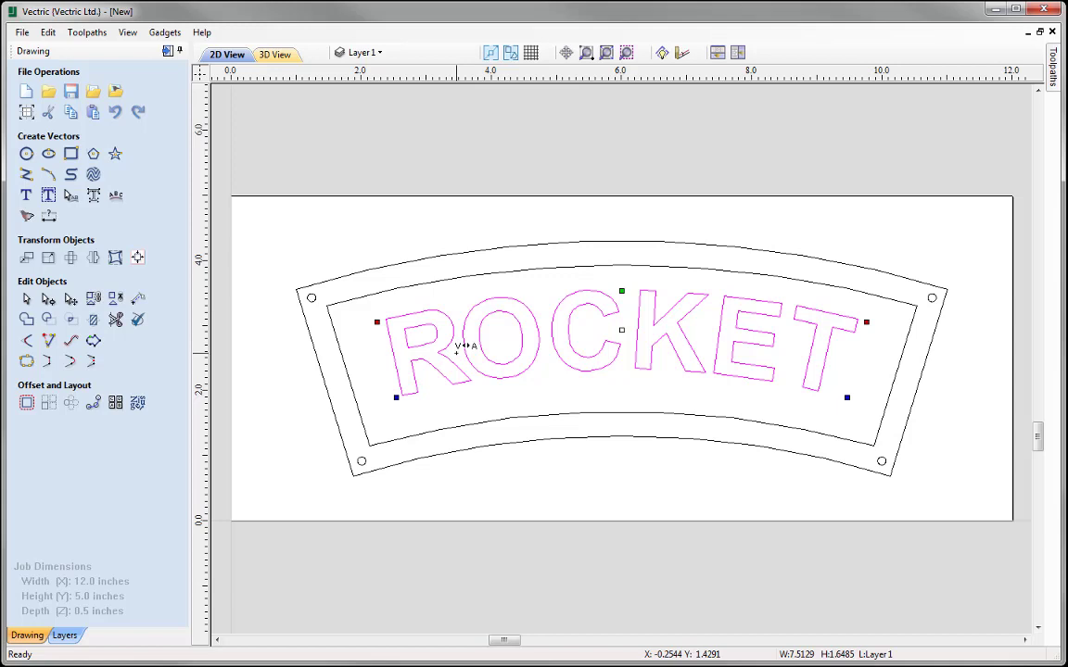
pyautogui.press('Right')
pyautogui.press('Right')
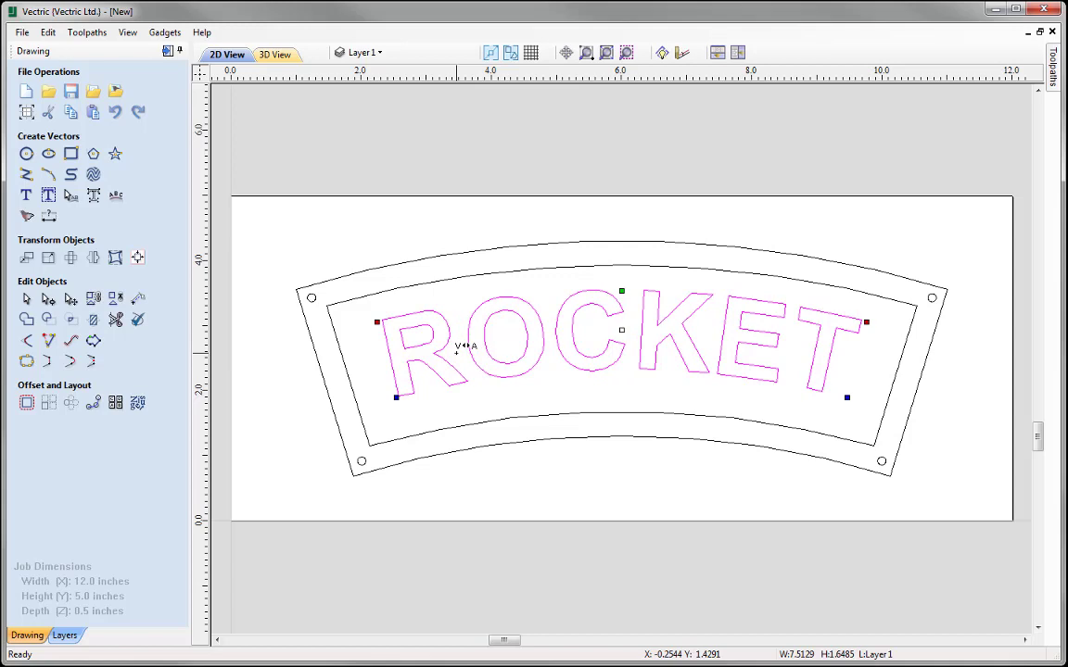
pyautogui.press('Right')
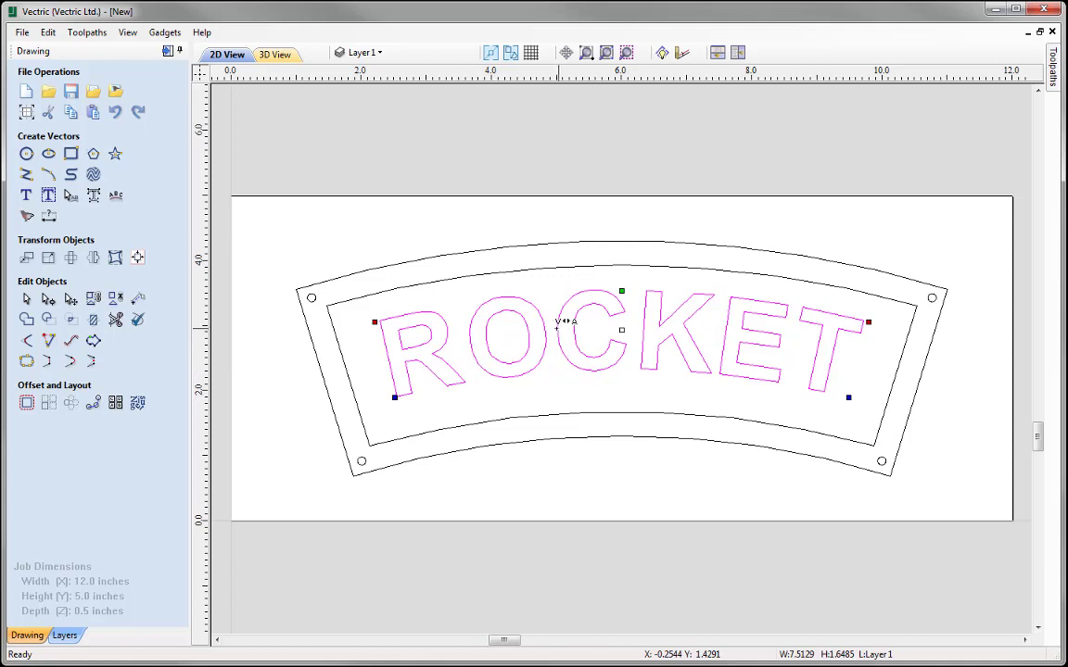
pyautogui.press('Right')
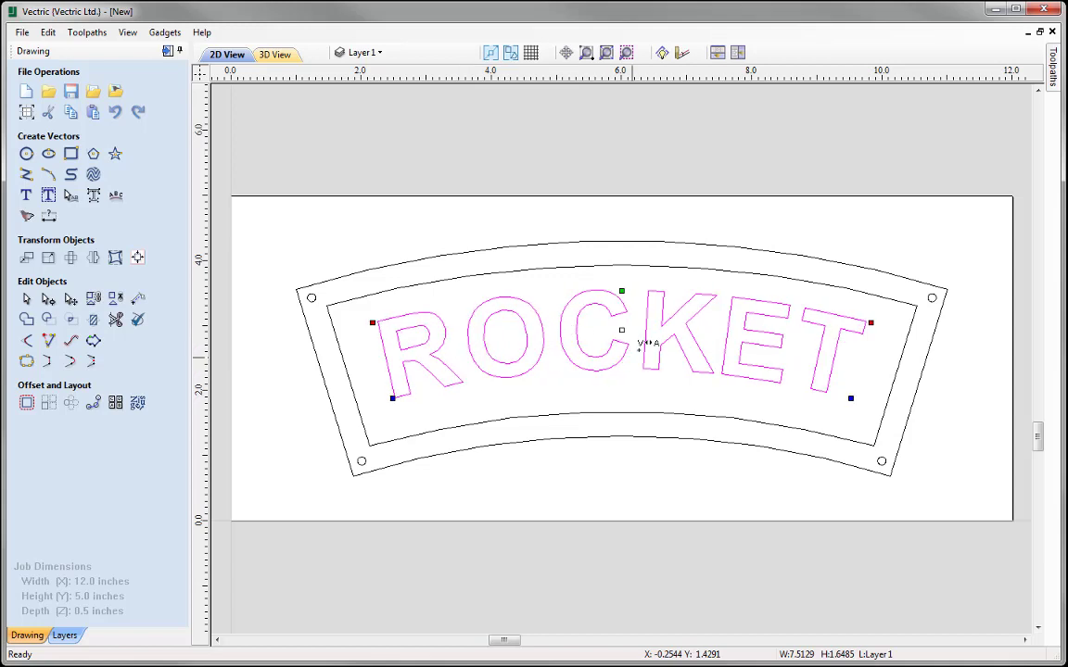
pyautogui.press('Right')
pyautogui.press('Right')
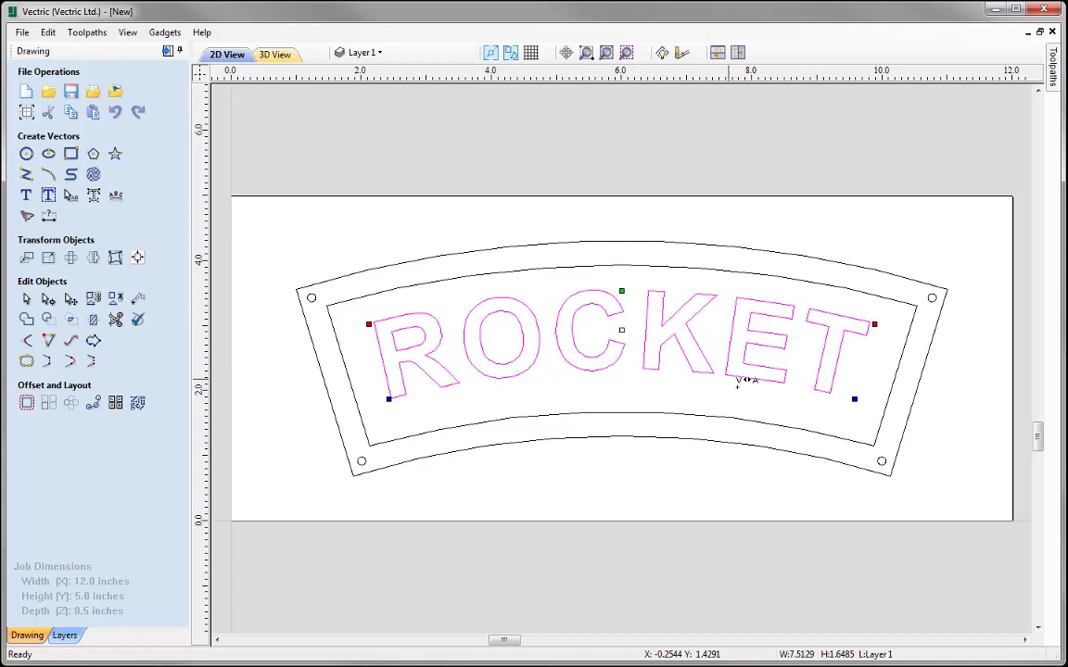
pyautogui.press('Right')
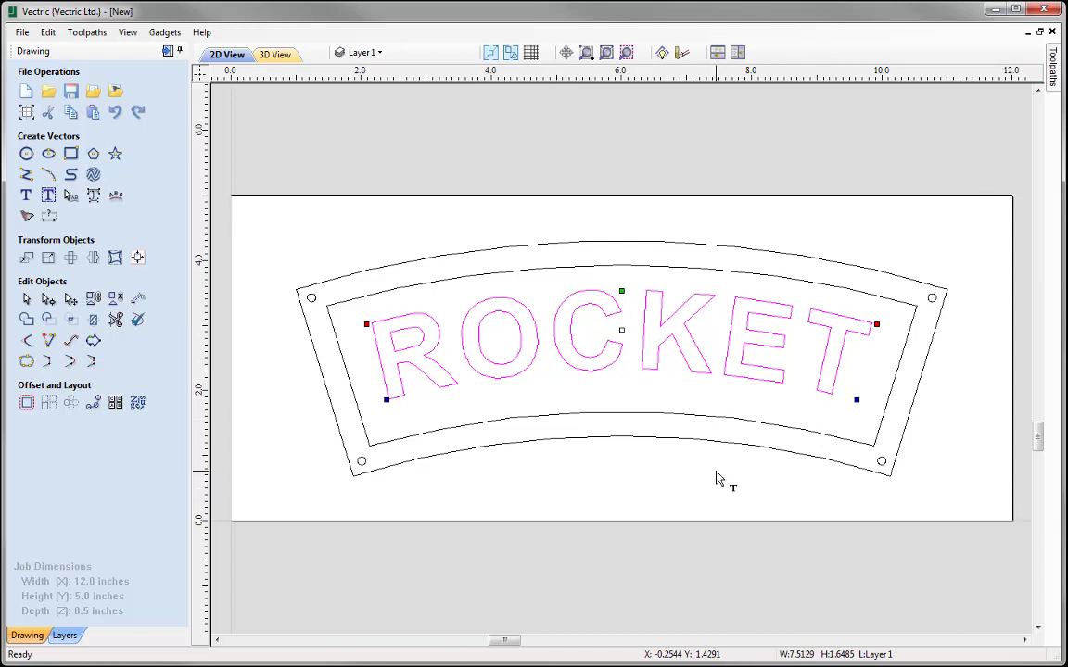
pyautogui.press('Right')
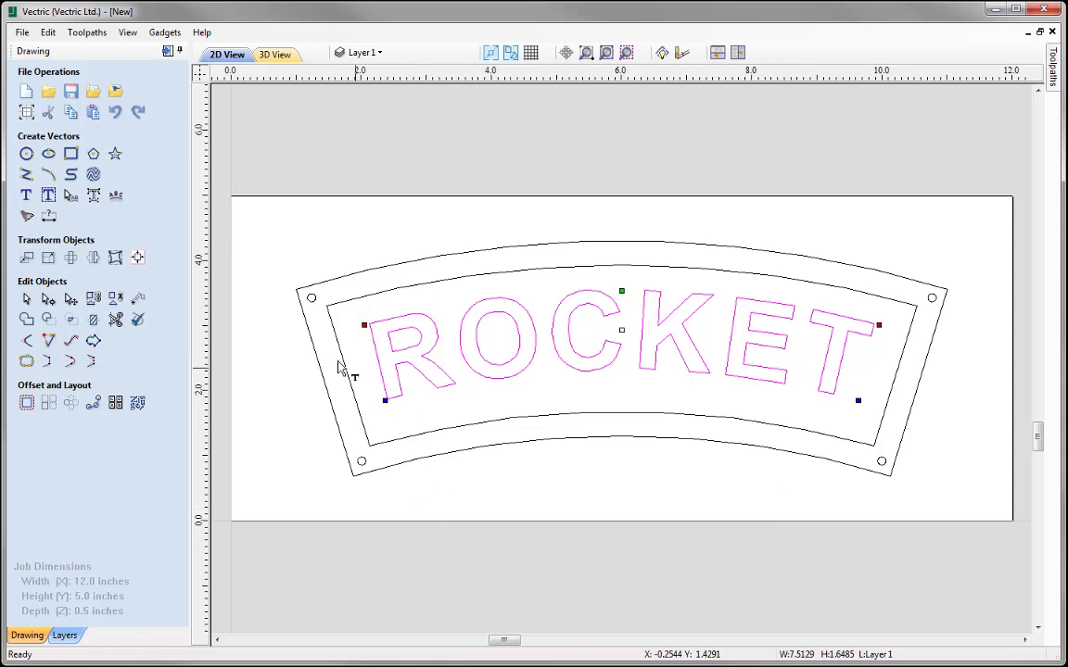
pyautogui.click(26, 302)
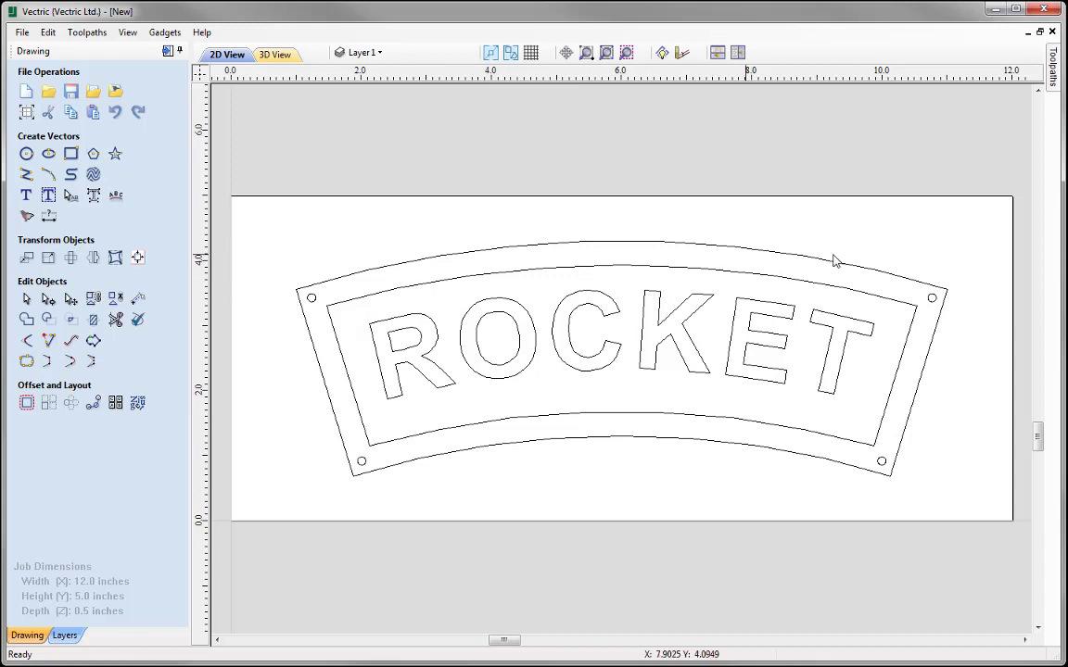
# Select the arched ROCKET text and nudge it slightly down so it sits evenly between the inner border's two arcs
pyautogui.click(643, 351)
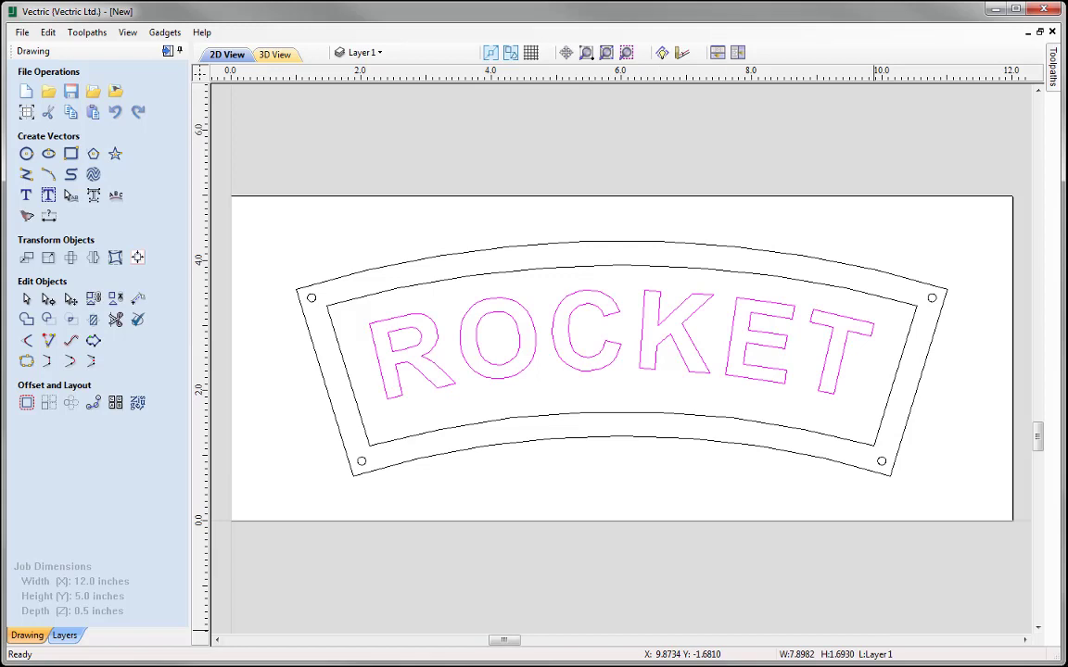
pyautogui.press('Down')
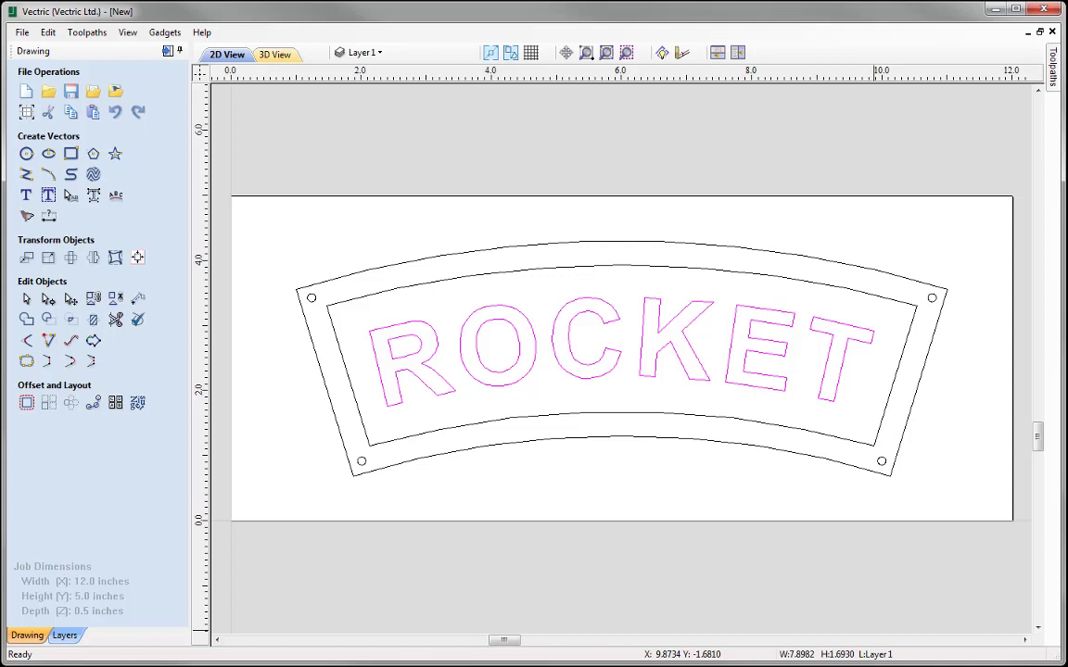
pyautogui.press('Down')
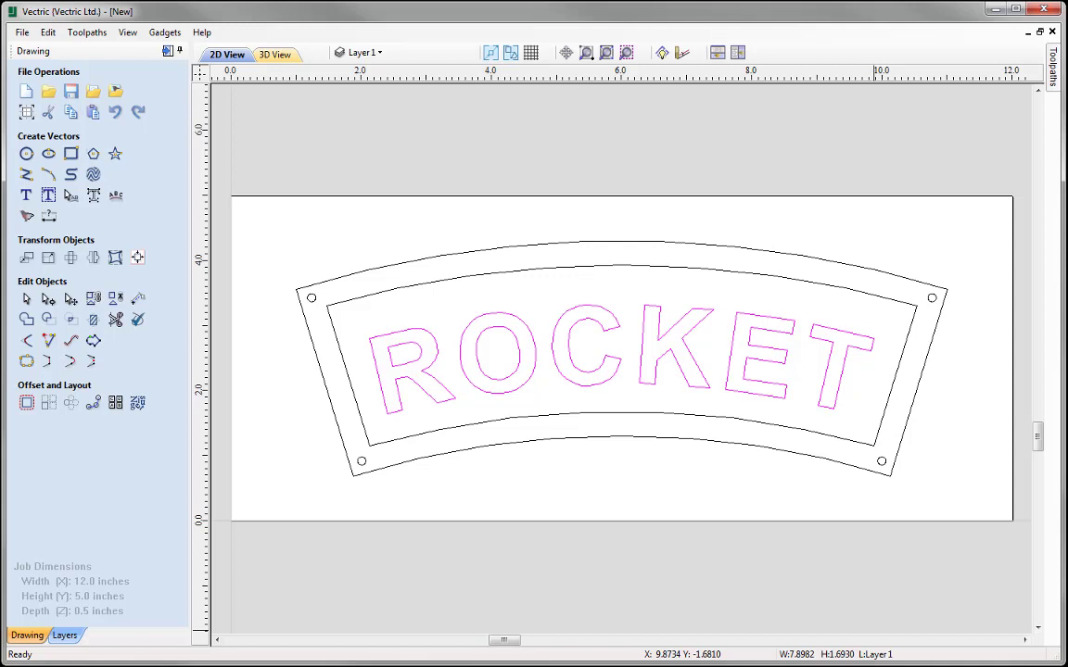
pyautogui.press('Up')
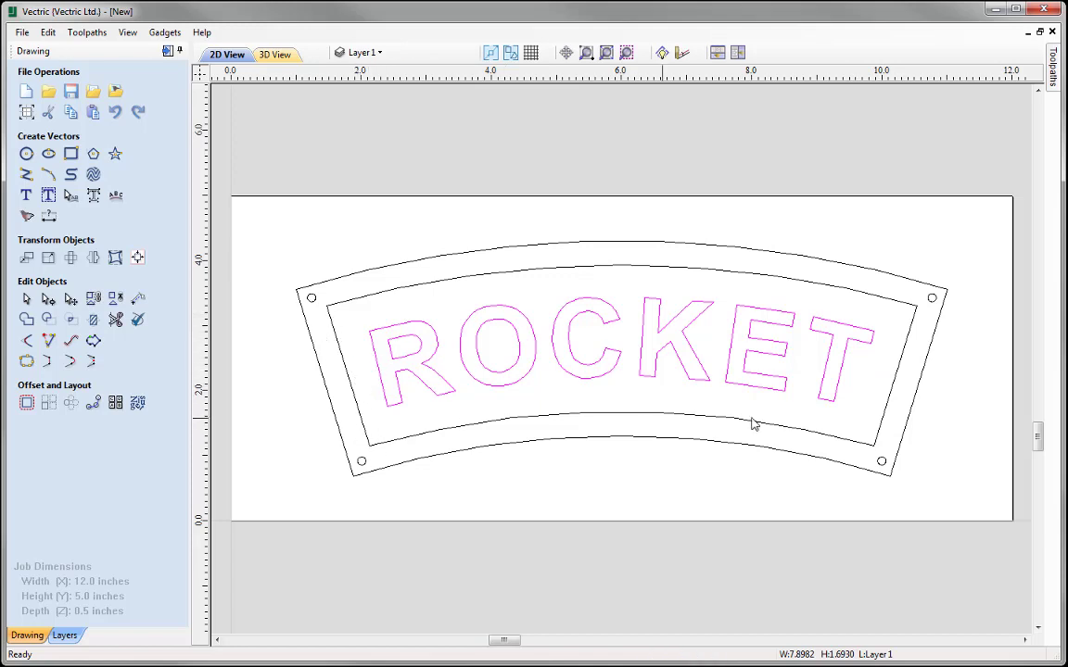
# Rotate the arched ROCKET text slightly clockwise around its arc to even out the side margins, and finish editing the text
pyautogui.click(840, 381)
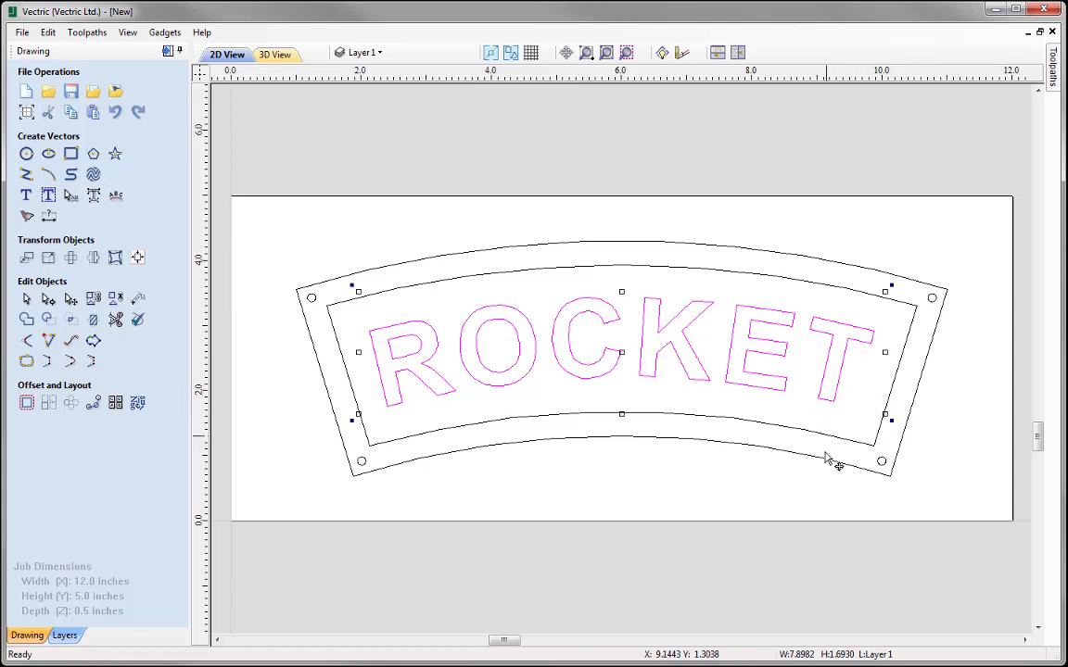
pyautogui.click(72, 198)
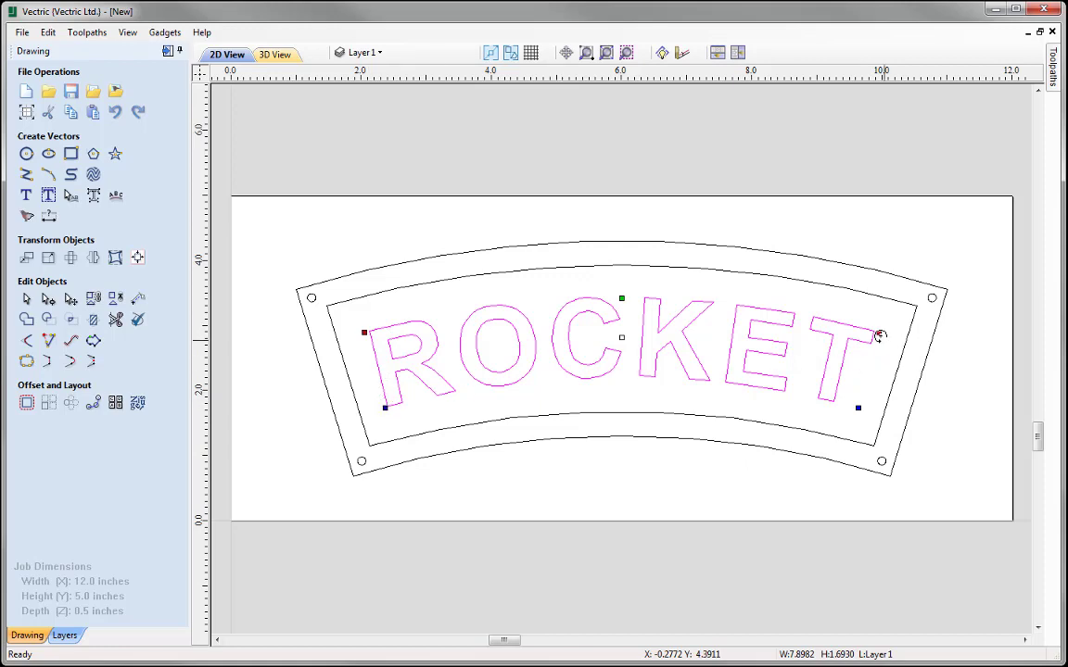
pyautogui.moveTo(883, 334); pyautogui.dragTo(872, 366)
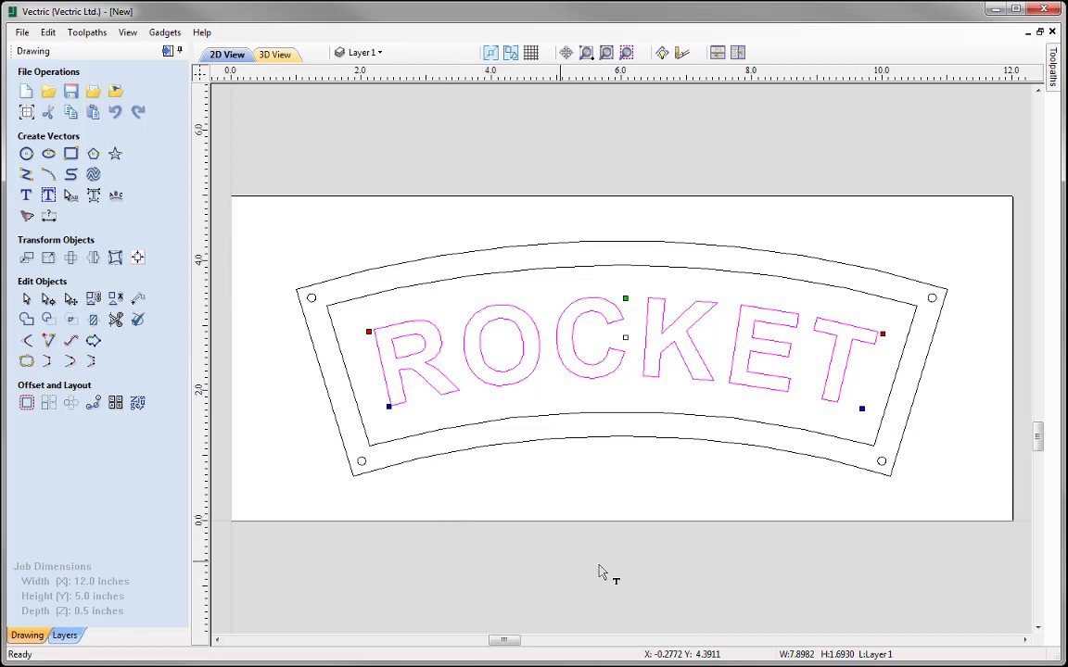
pyautogui.click(26, 299)
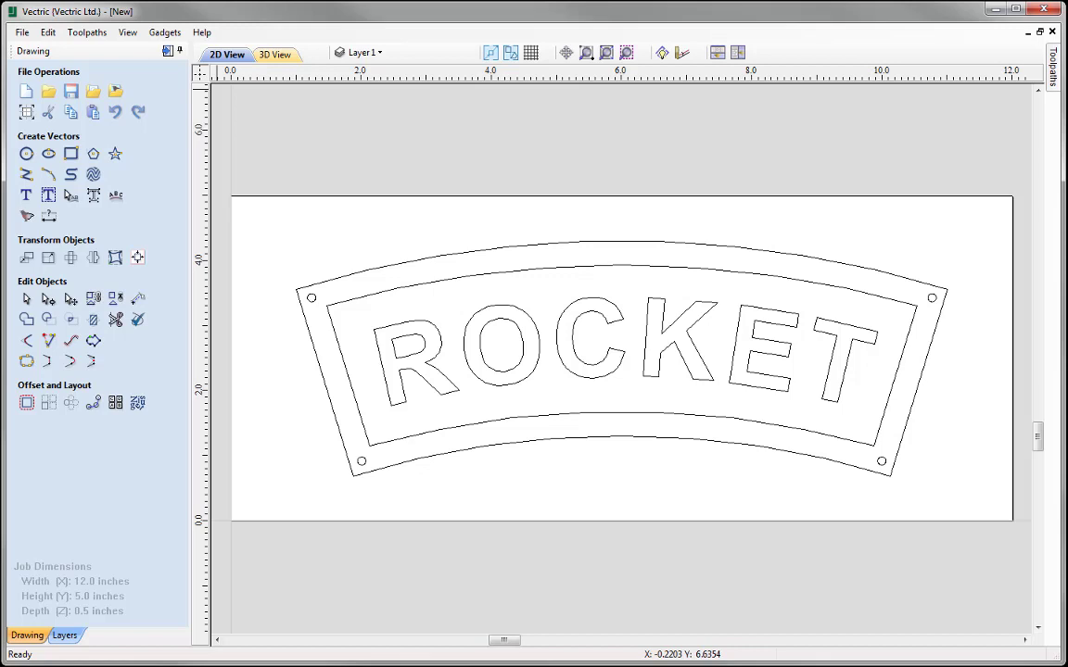
# Save the drawing as a VCarve file named Rocket_Nameplate_Vector_Drawing in the Rocket_Nameplate_FILES folder
pyautogui.click(21, 32)
pyautogui.click(60, 113)
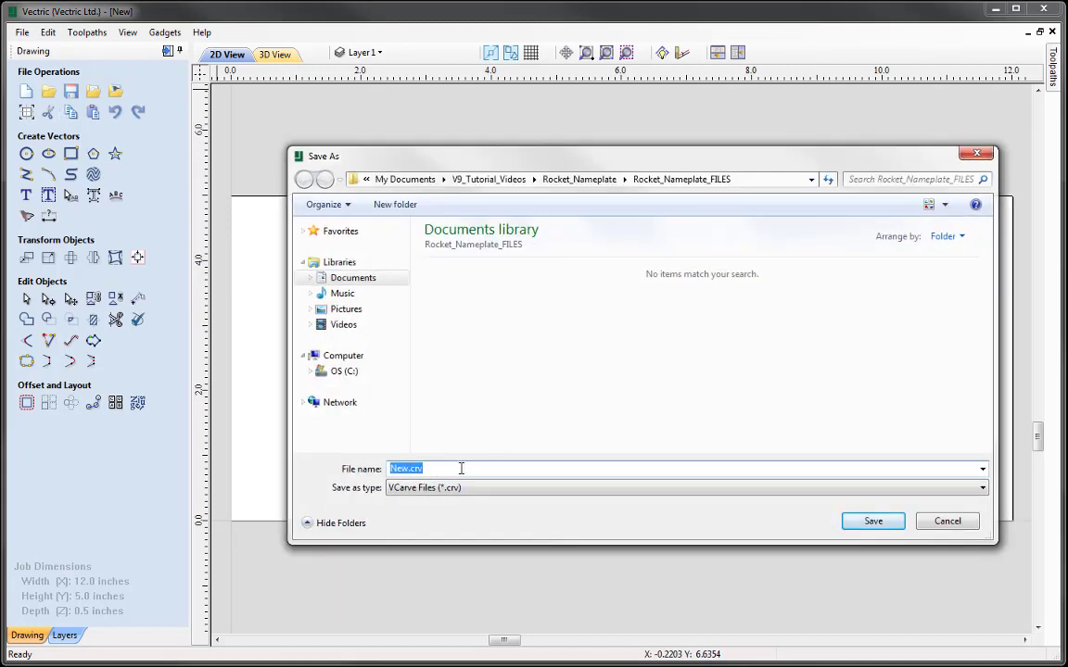
pyautogui.rightClick(426, 468)
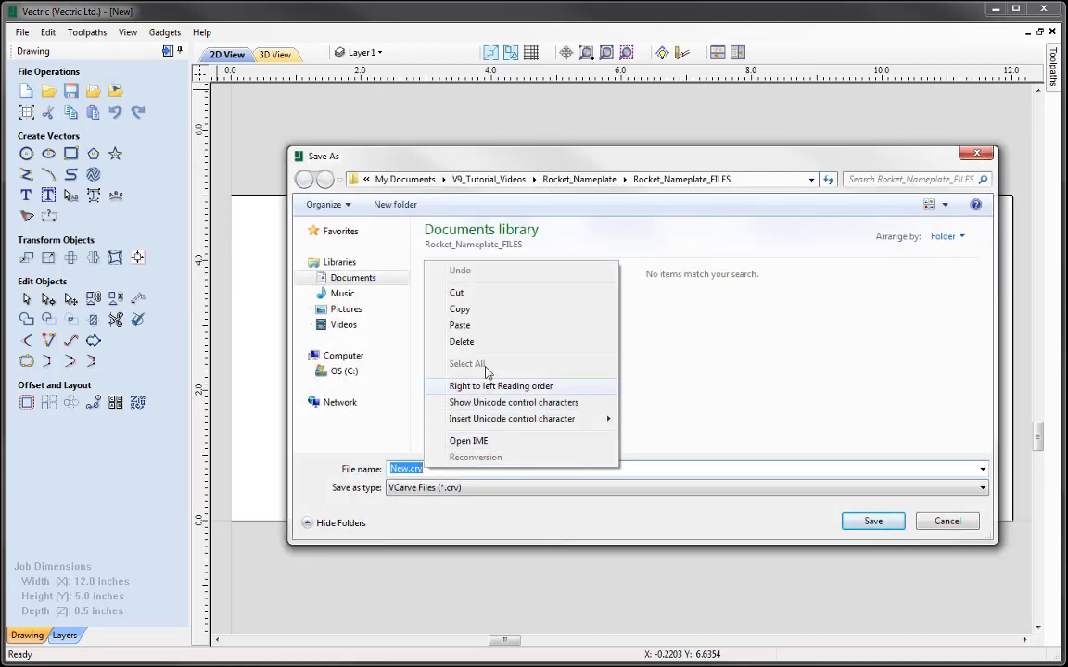
pyautogui.click(454, 326)
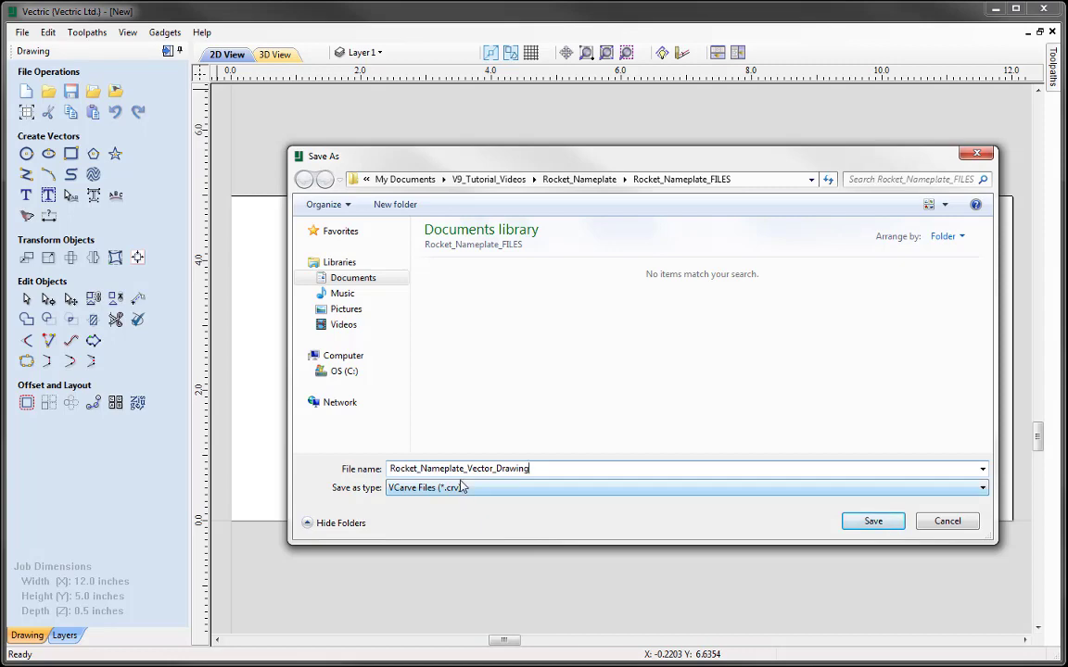
pyautogui.click(872, 522)
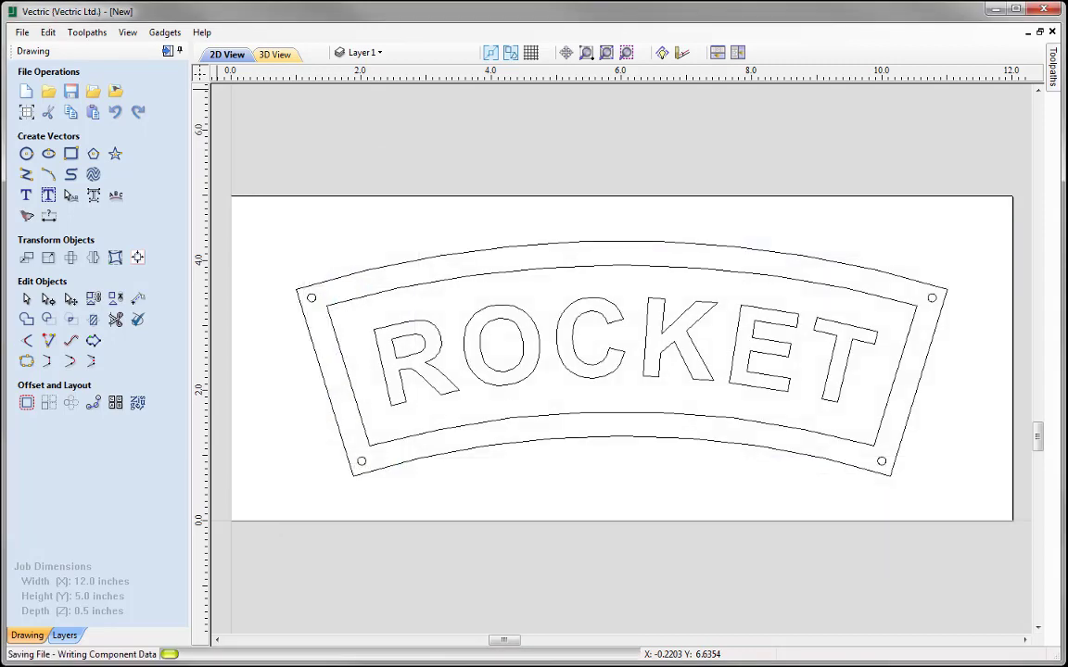